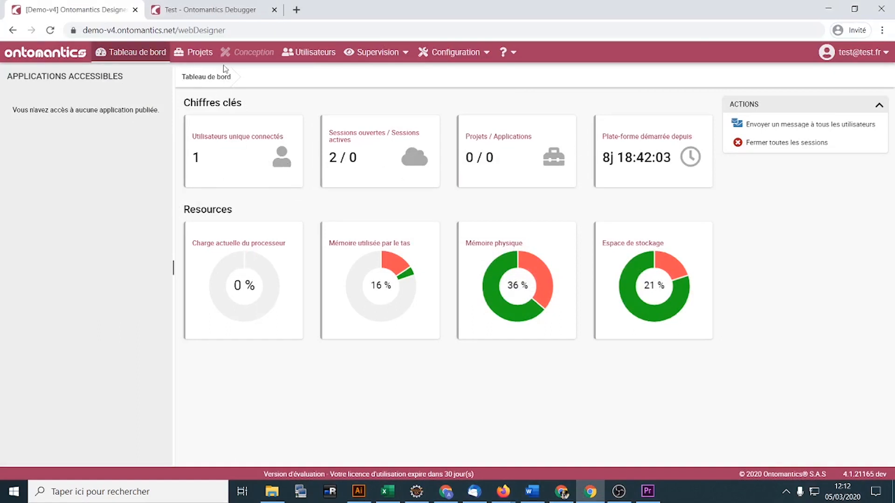
- Create a new application titled "Première app" and save it
left_click(195, 53)
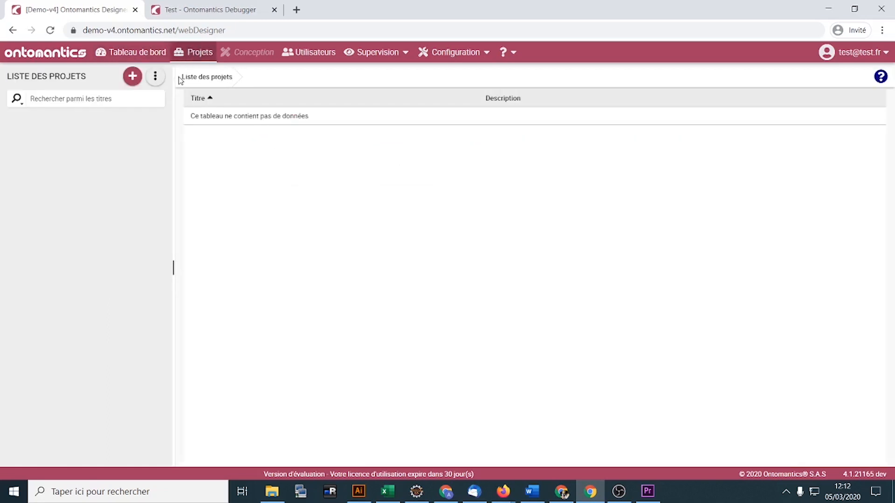
left_click(133, 77)
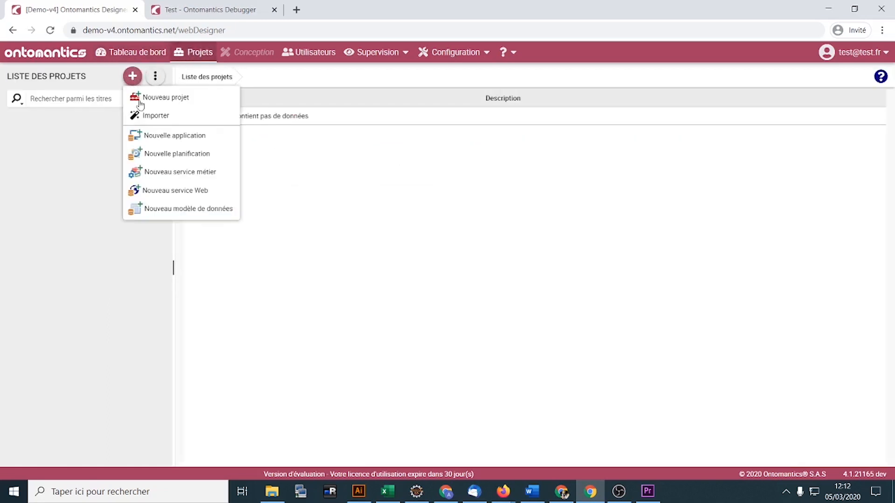
left_click(176, 137)
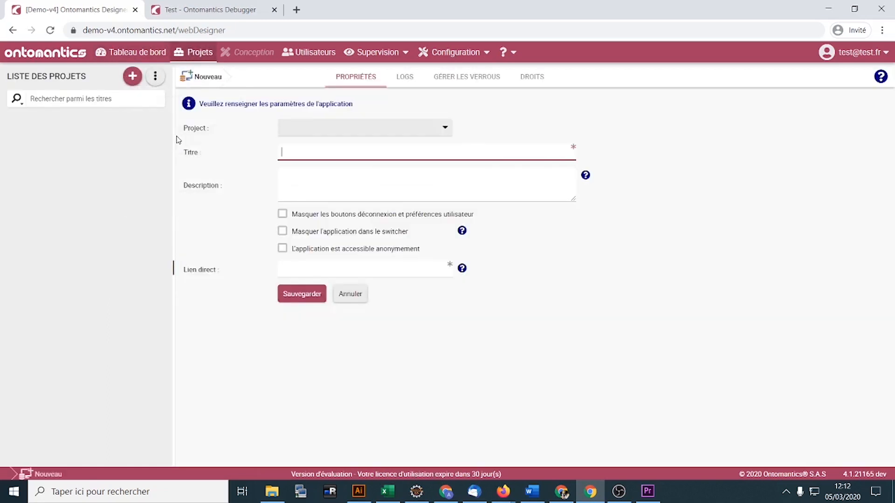
type("Premiere app")
right_click(296, 155)
left_click(320, 166)
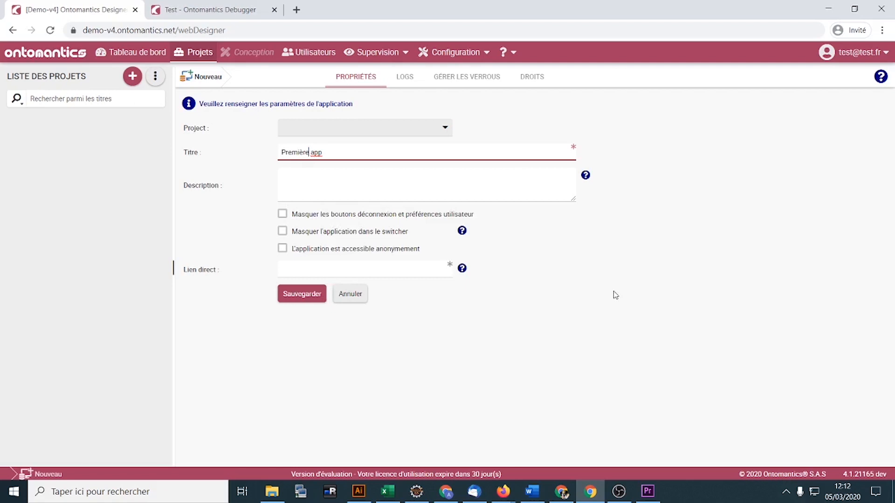
left_click(319, 329)
left_click(305, 296)
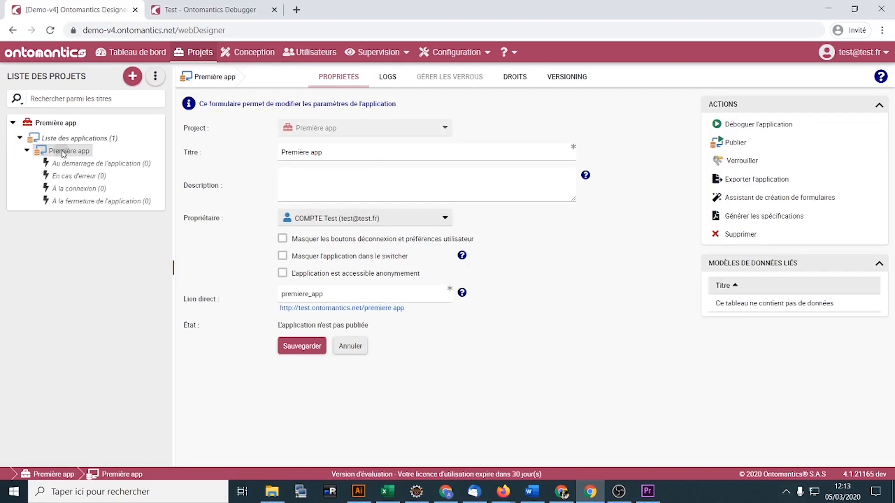
- Create a new screen titled "Mon premier écran" in the application's design area and save it
left_click(258, 52)
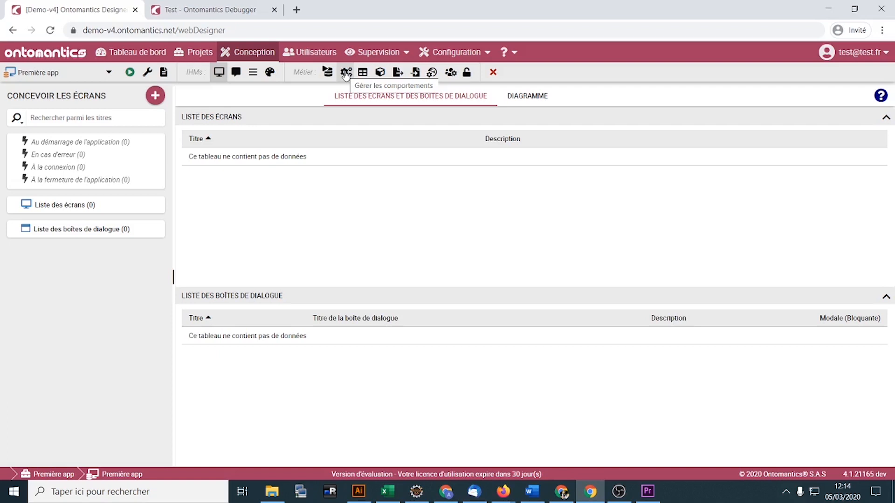
left_click(155, 97)
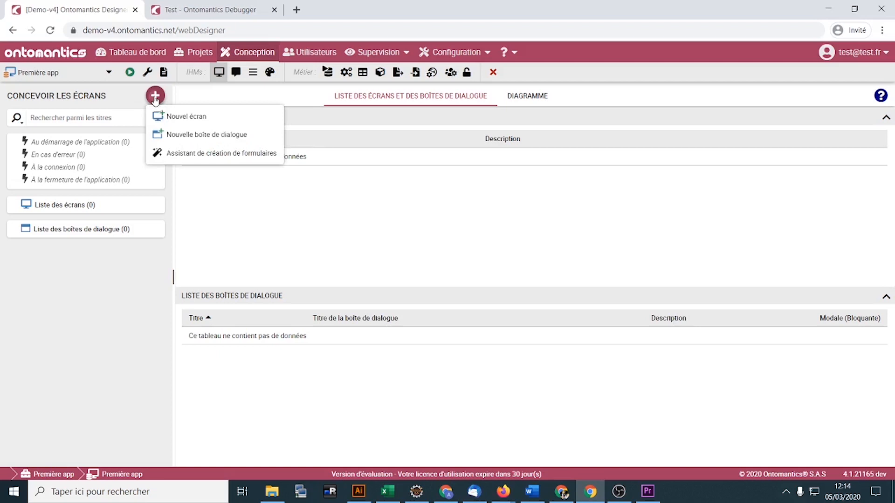
left_click(179, 116)
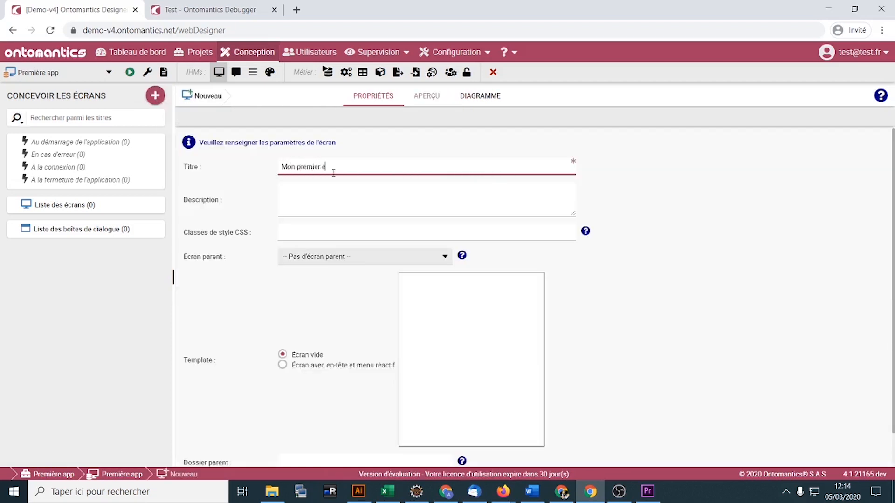
type("Mon premier écran")
scroll(334, 171, "down", 2)
left_click(294, 449)
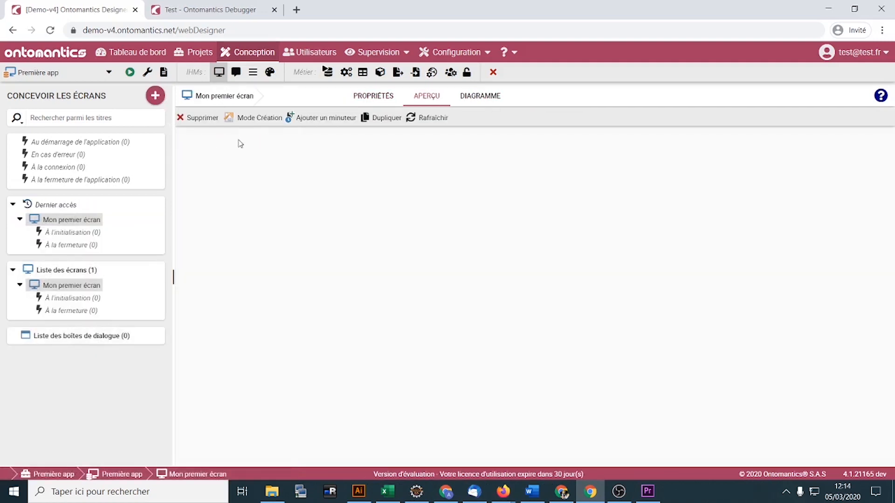
- Open the new screen in creation mode and add a Formulaire container to its empty grid
left_click(258, 119)
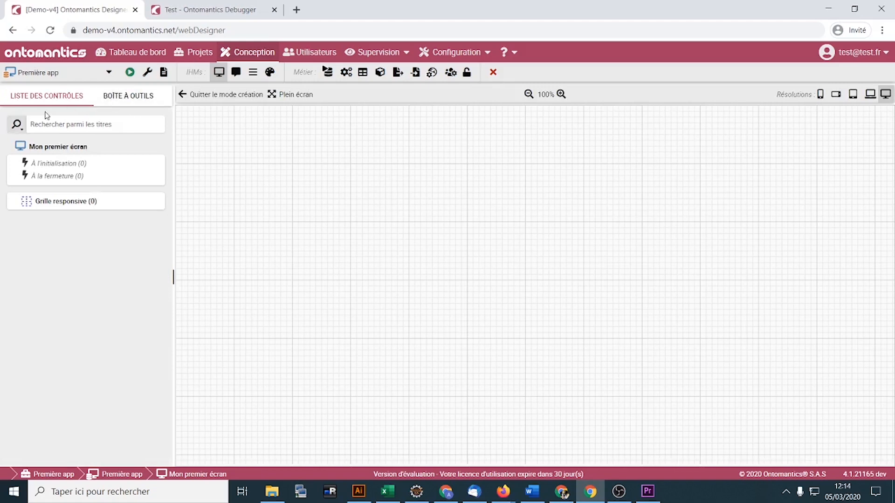
left_click(146, 99)
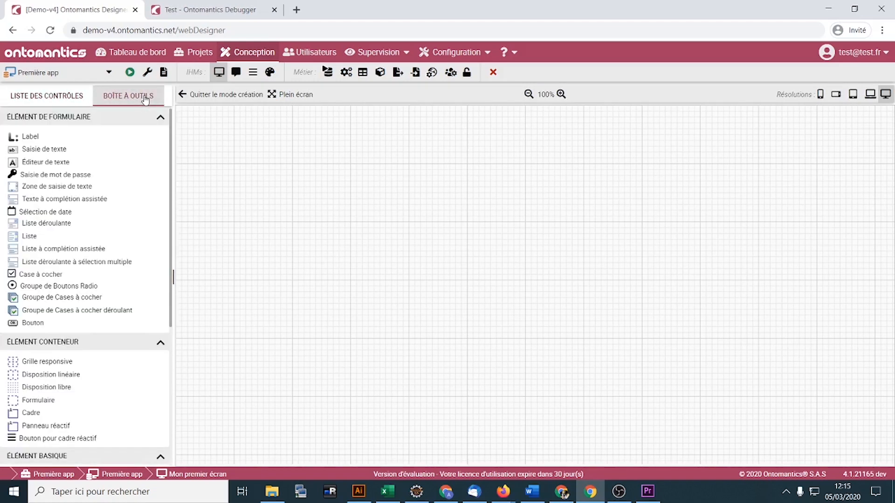
scroll(111, 200, "down", 2)
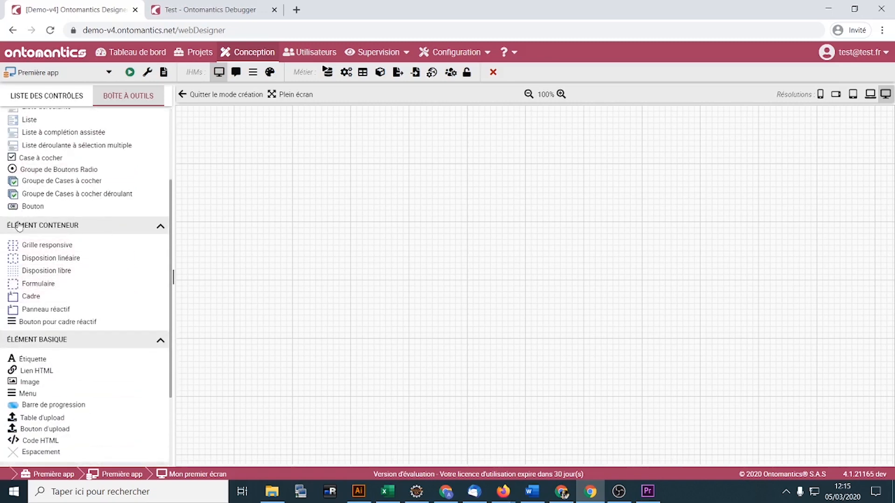
left_click_drag(29, 288, 344, 267)
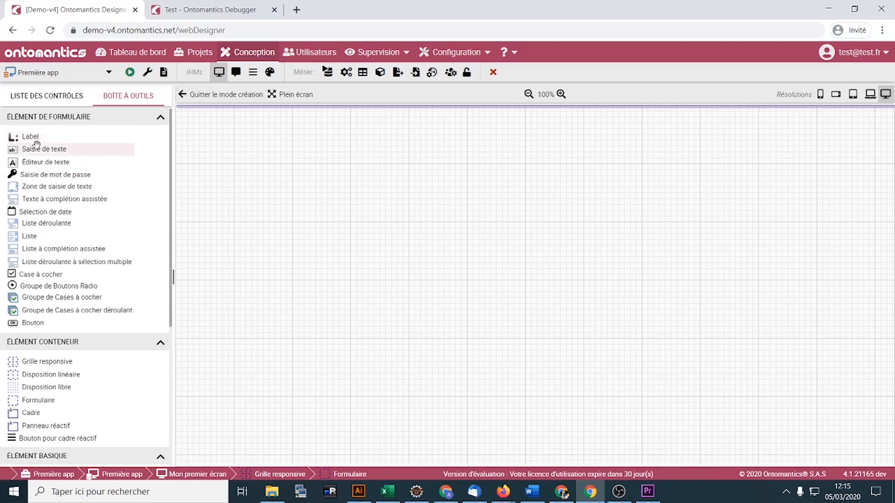
- Place two Saisie de texte fields in the form with a Sauvegarder button below them
left_click_drag(40, 148, 299, 128)
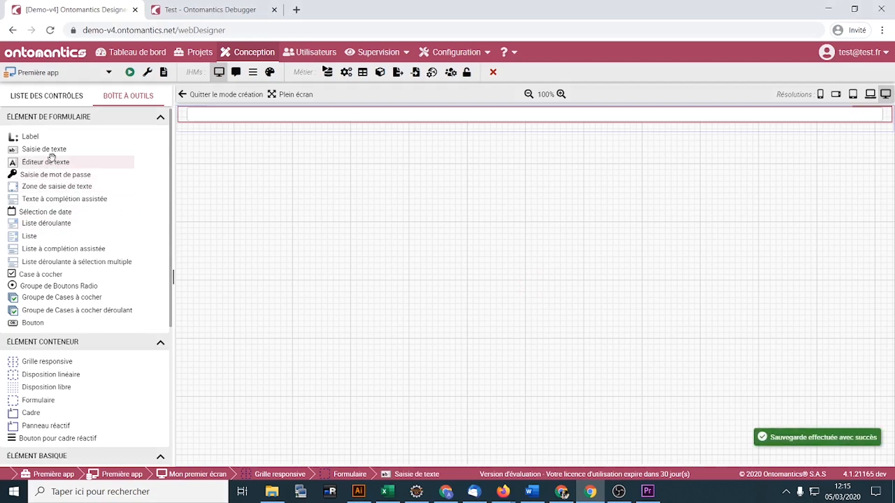
left_click_drag(56, 149, 401, 149)
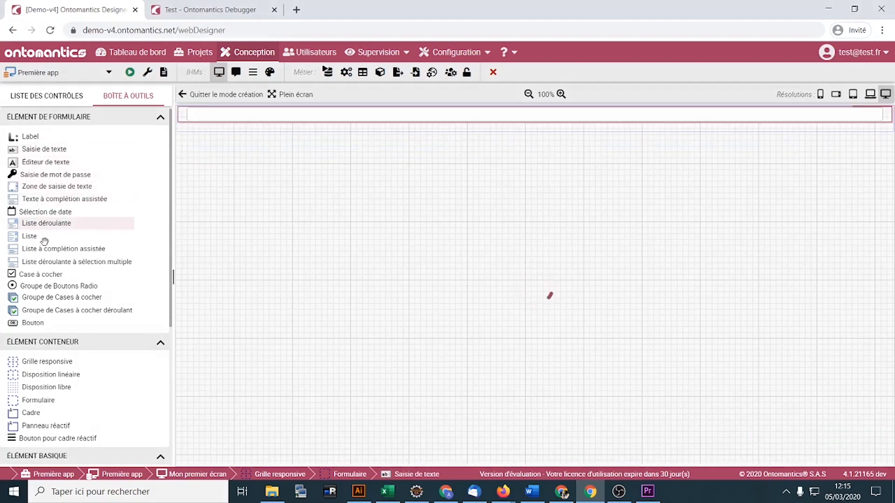
left_click_drag(28, 321, 387, 178)
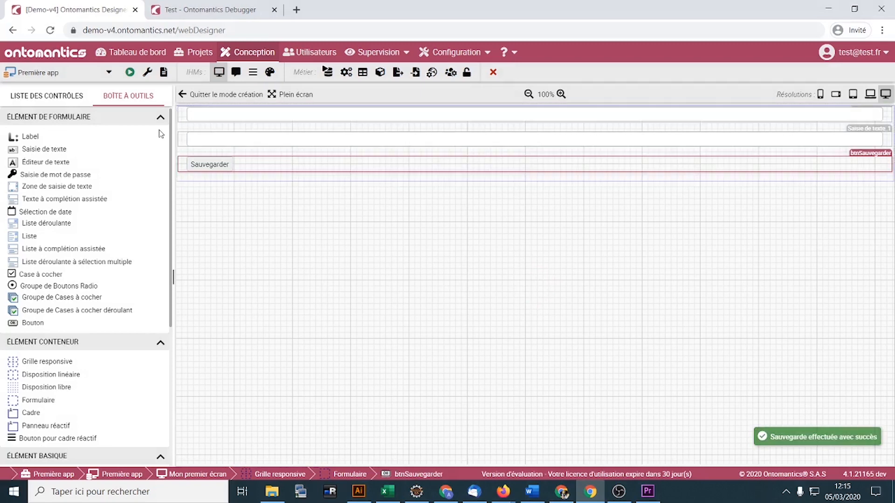
- Set both the title and the label of the first text field to "Nom" and save its properties
left_click(247, 123)
right_click(247, 122)
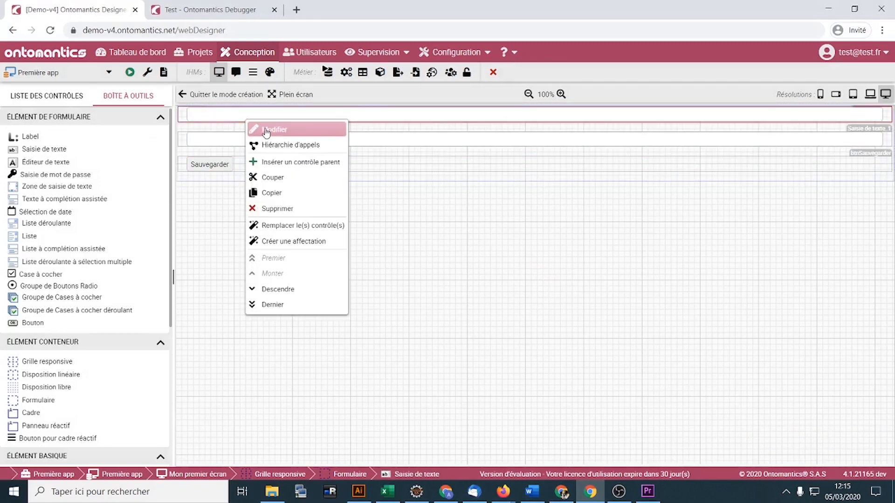
left_click(266, 131)
left_click(823, 134)
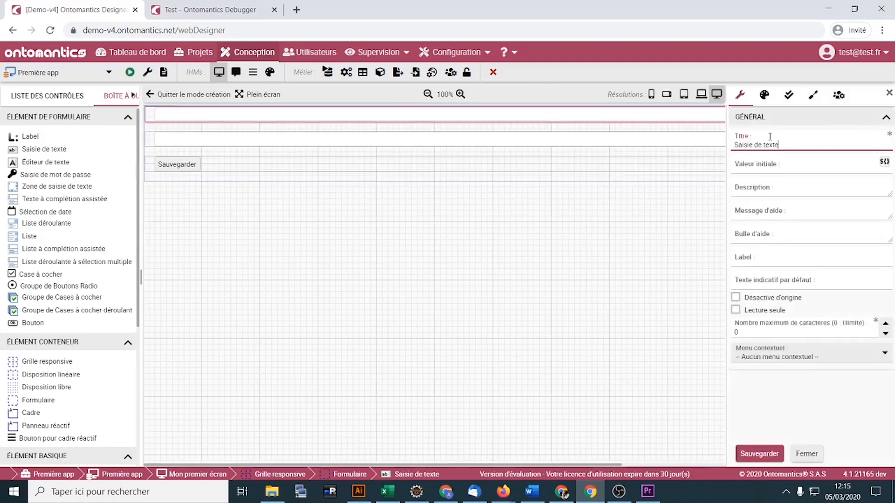
left_click_drag(796, 142, 730, 150)
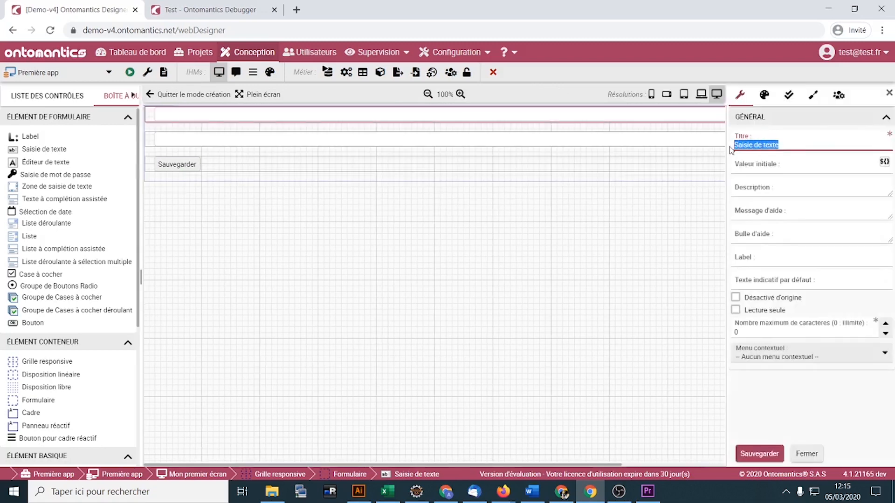
type("Nom")
double_click(730, 149)
key("ctrl+c")
left_click(791, 255)
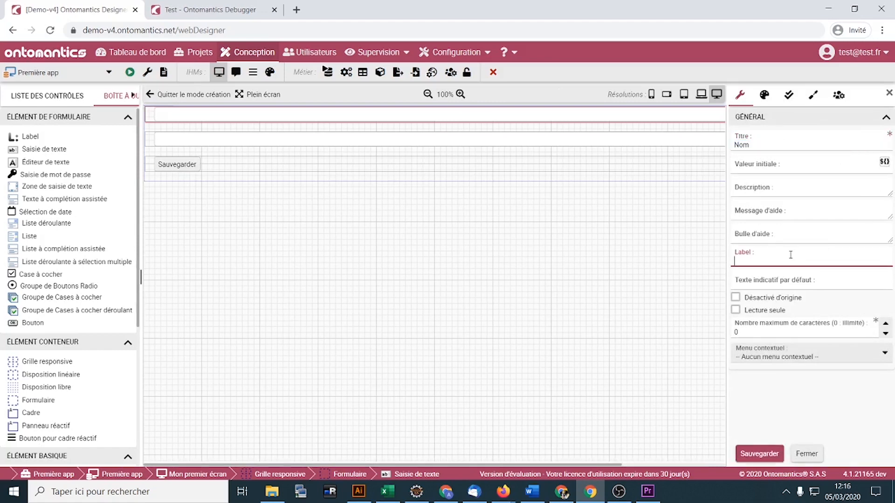
key("ctrl+v")
left_click(759, 454)
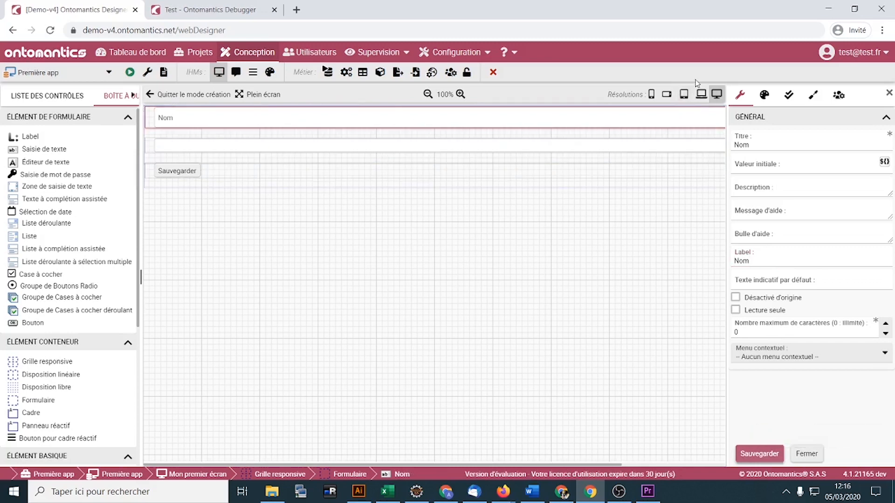
- Add a Requis validator to the Nom field, keeping its default title and error message
left_click(788, 95)
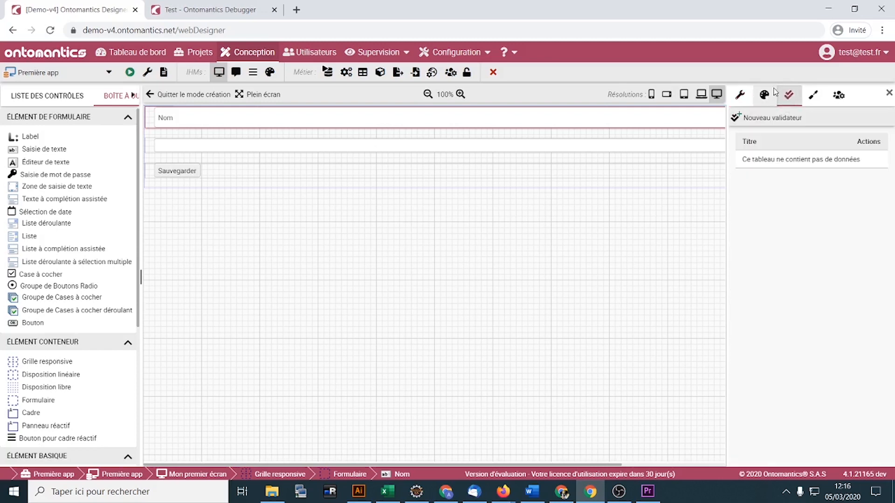
left_click(782, 118)
left_click(790, 125)
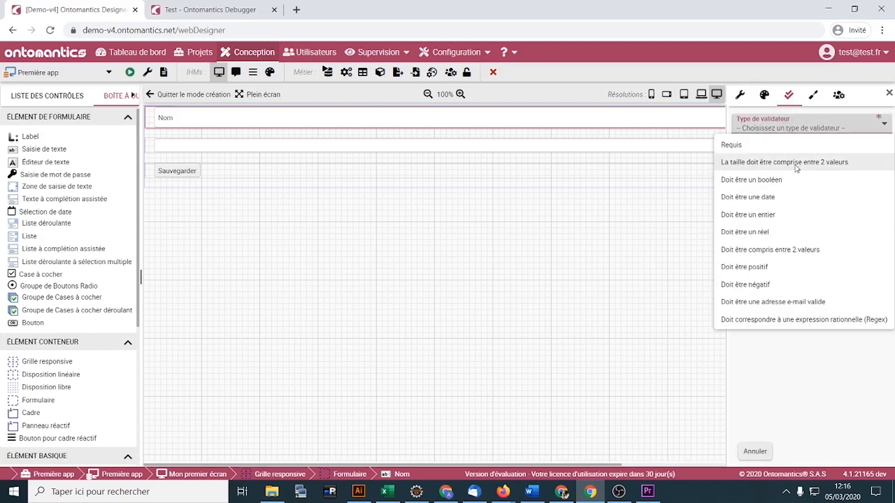
left_click(801, 145)
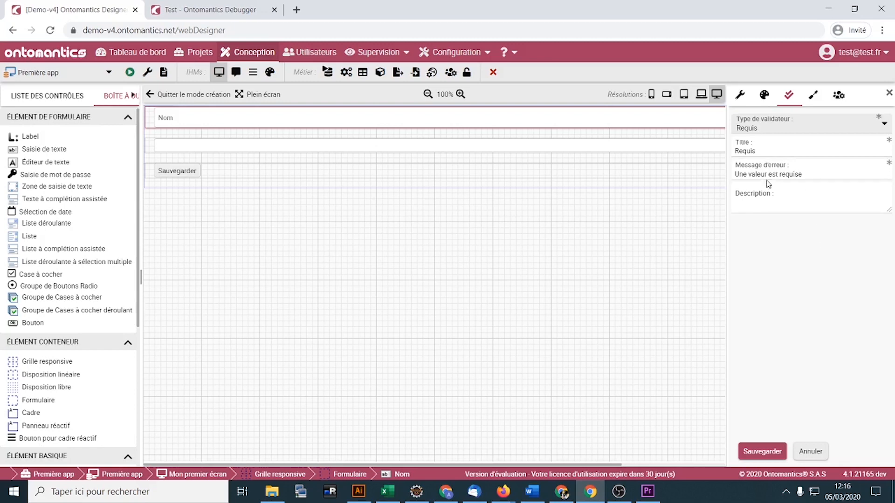
left_click(762, 451)
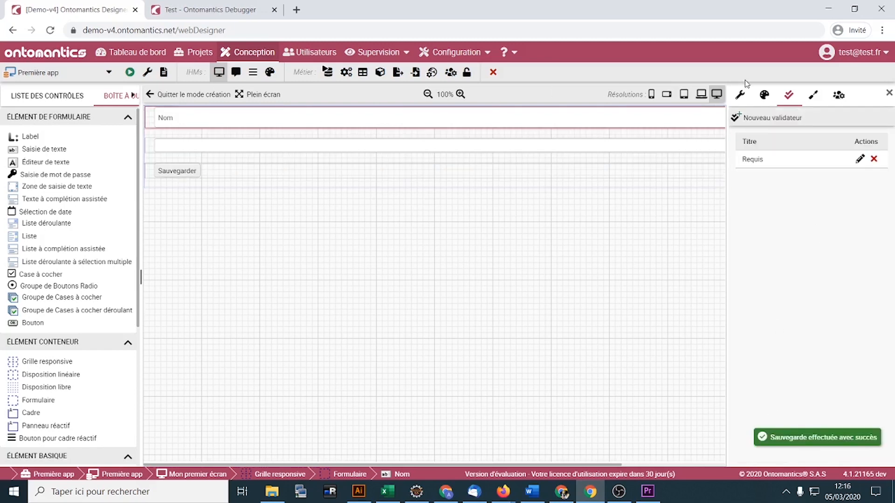
- Add an "En majuscule" converter to the Nom field and save it
left_click(813, 97)
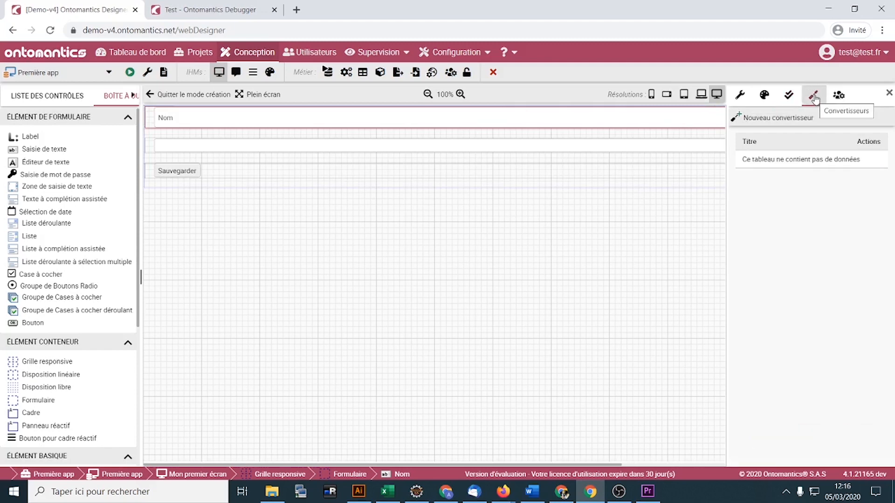
left_click(793, 116)
left_click(804, 131)
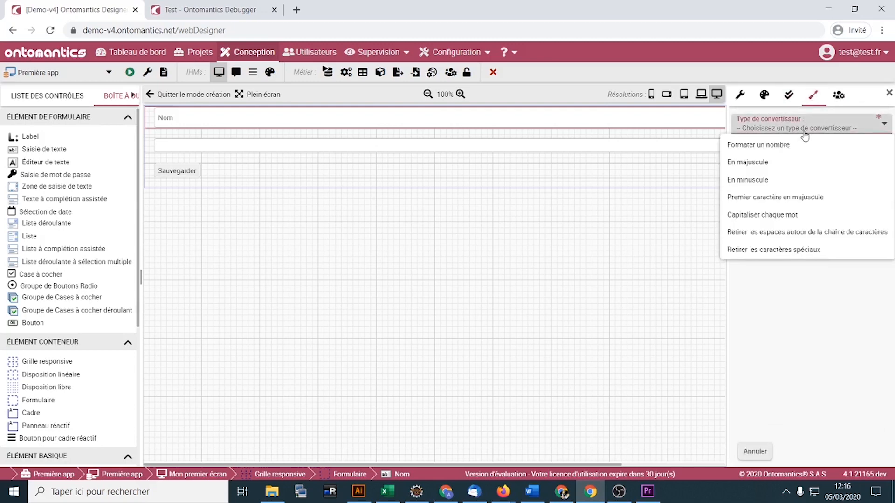
left_click(795, 162)
left_click(773, 450)
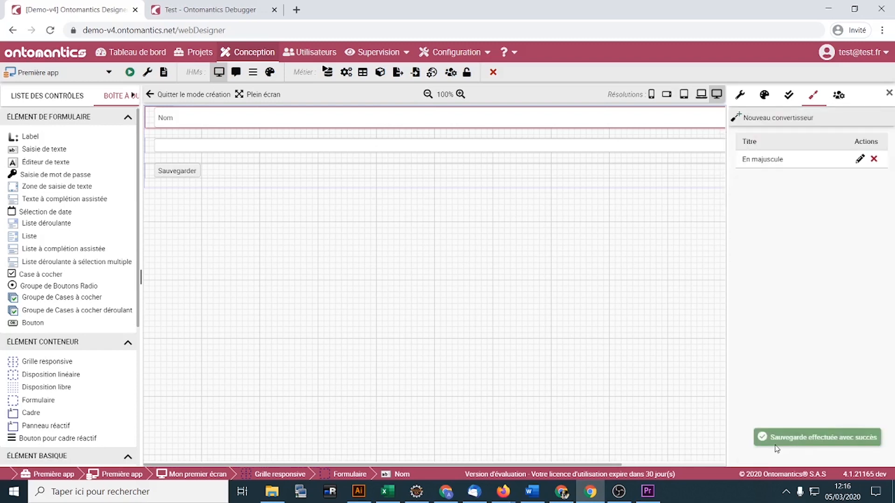
- Set the second text field's title and label to "Prénom" and give it a Requis validator
left_click(189, 148)
left_click(739, 95)
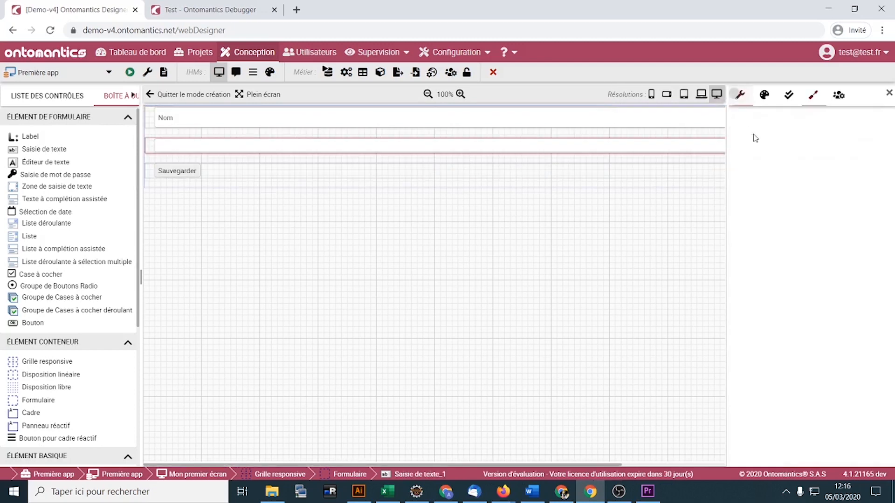
type("Prénom")
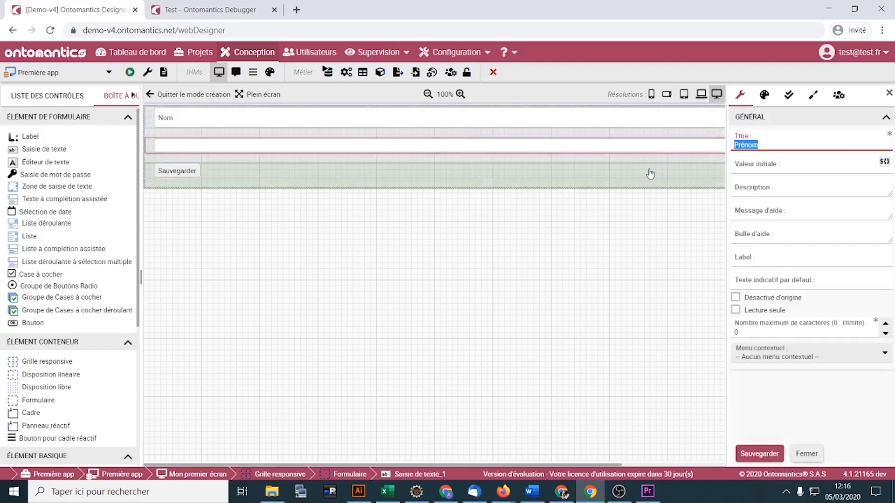
left_click(767, 260)
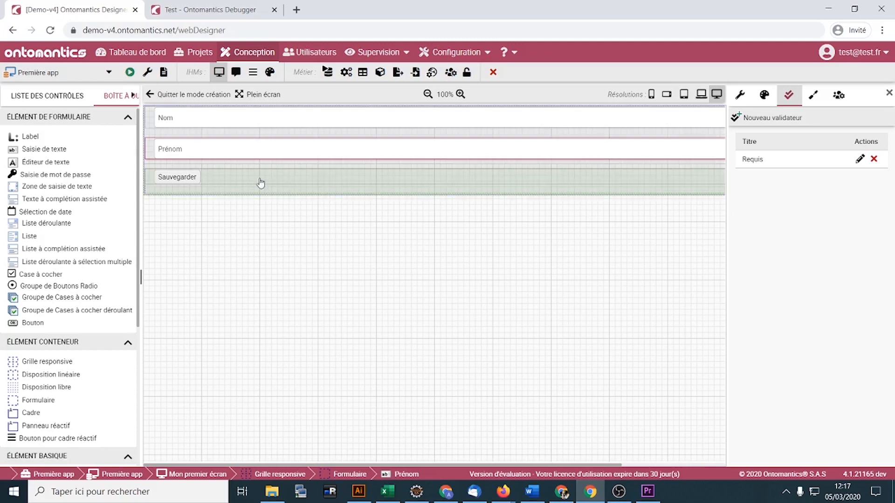
- Leave the screen's creation mode and create a dialog box with both its title and dialog title set to "Affichage"
left_click(154, 98)
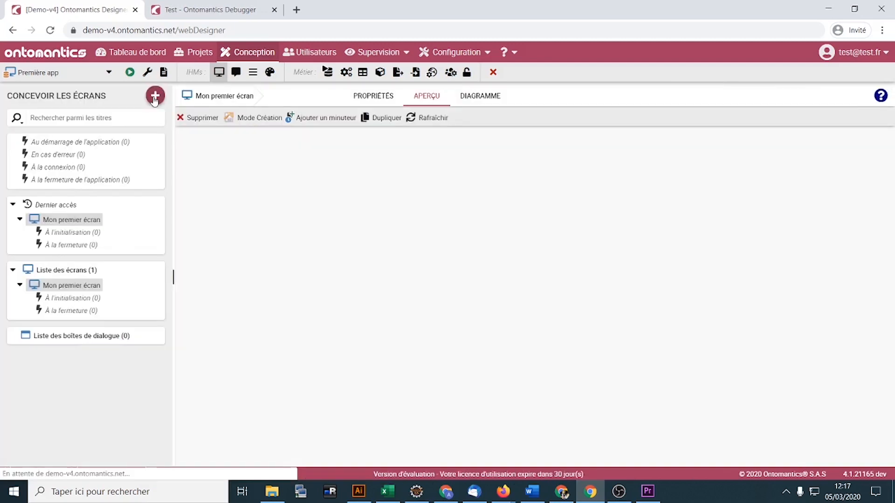
right_click(68, 338)
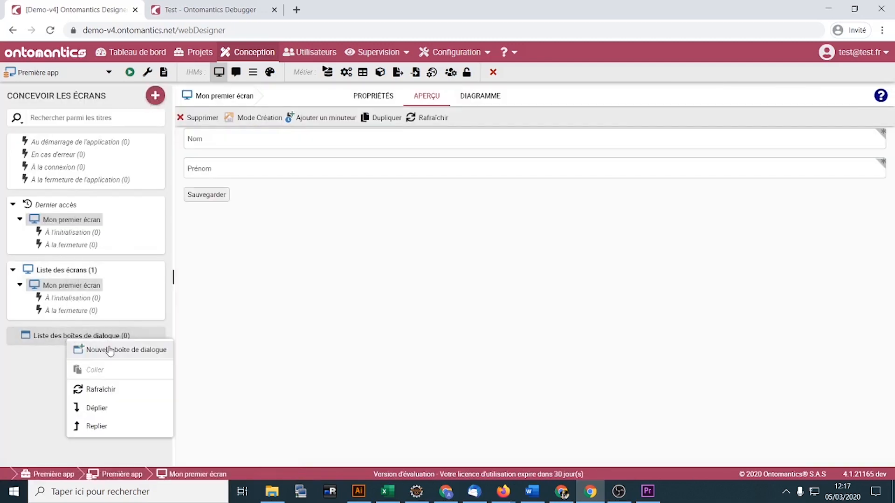
left_click(109, 350)
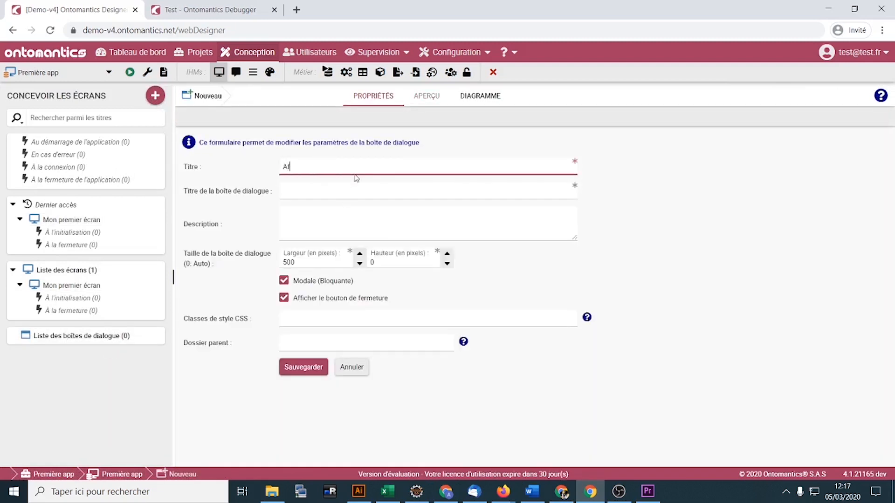
key("ctrl+a")
key("ctrl+c")
left_click(339, 194)
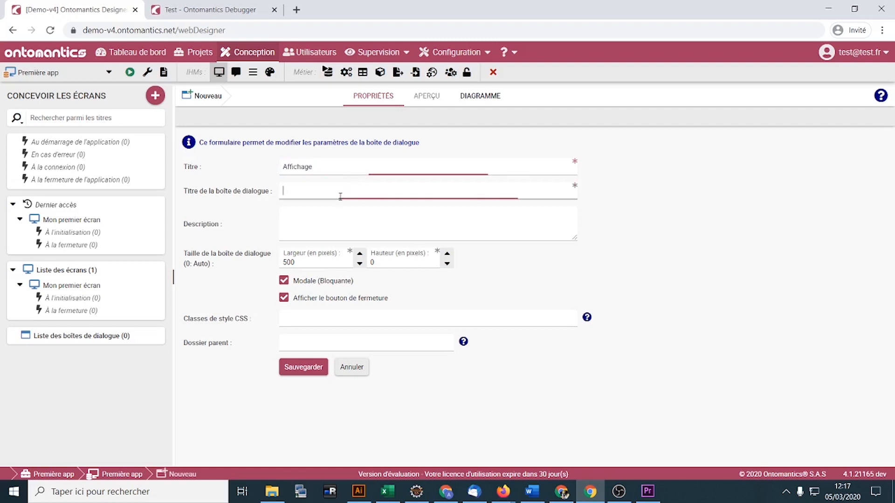
key("ctrl+v")
left_click(303, 368)
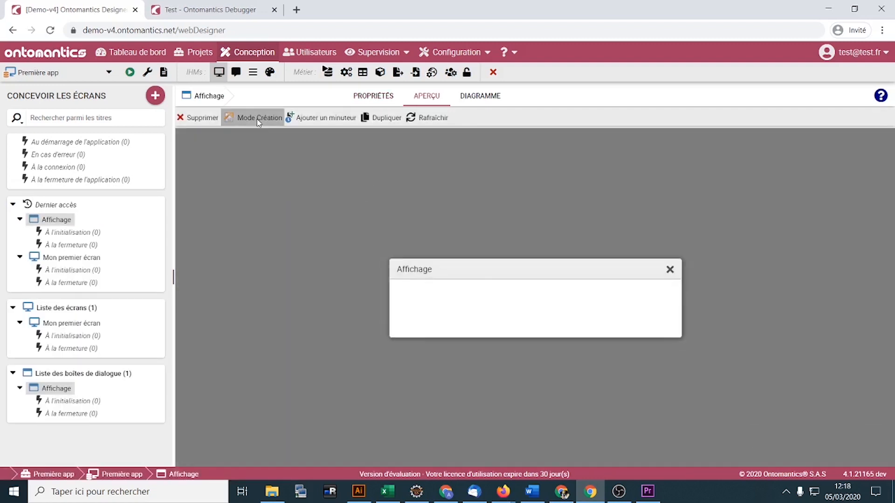
- Open the Affichage dialog box in creation mode and add two Étiquette elements, one below the other
left_click(258, 118)
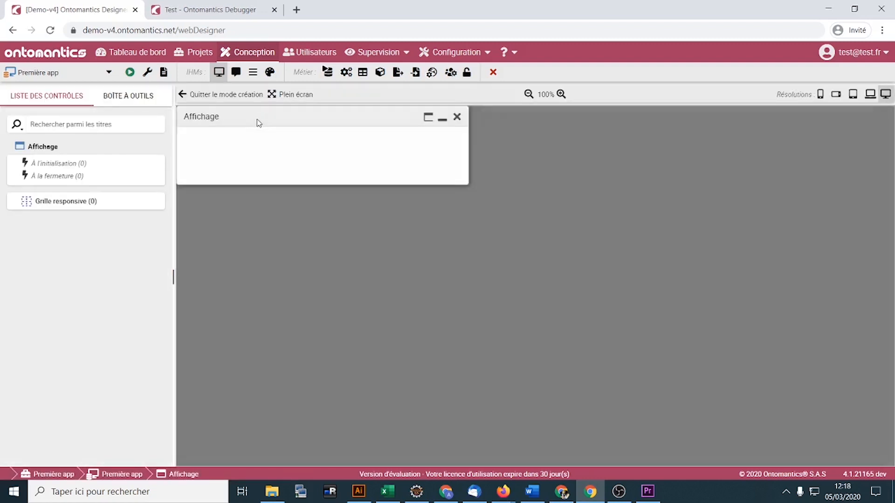
left_click(133, 102)
scroll(27, 352, "down", 3)
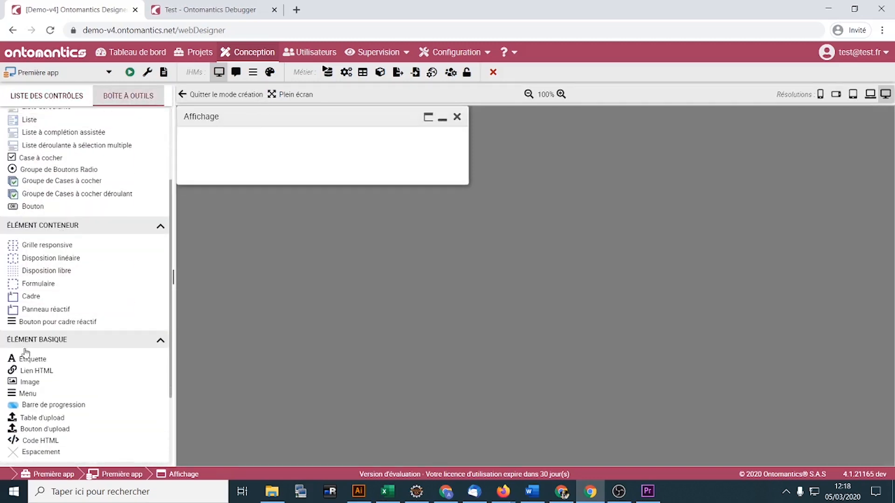
left_click_drag(28, 359, 256, 148)
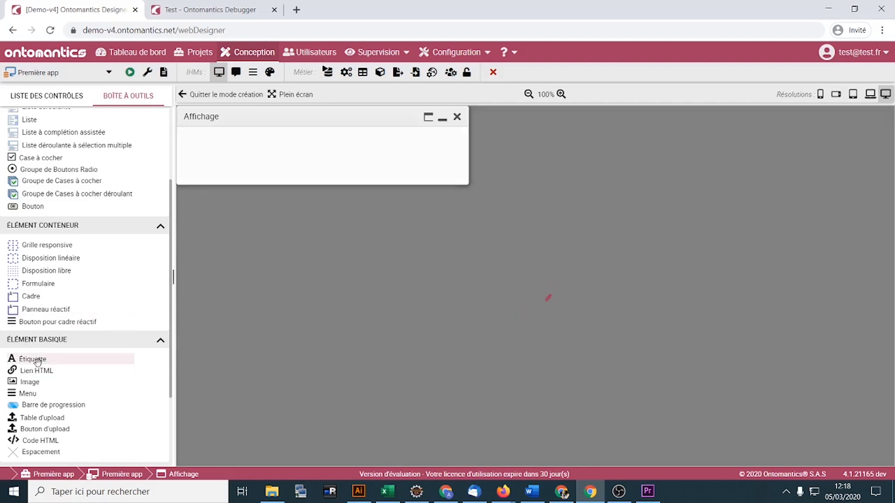
left_click_drag(38, 361, 287, 162)
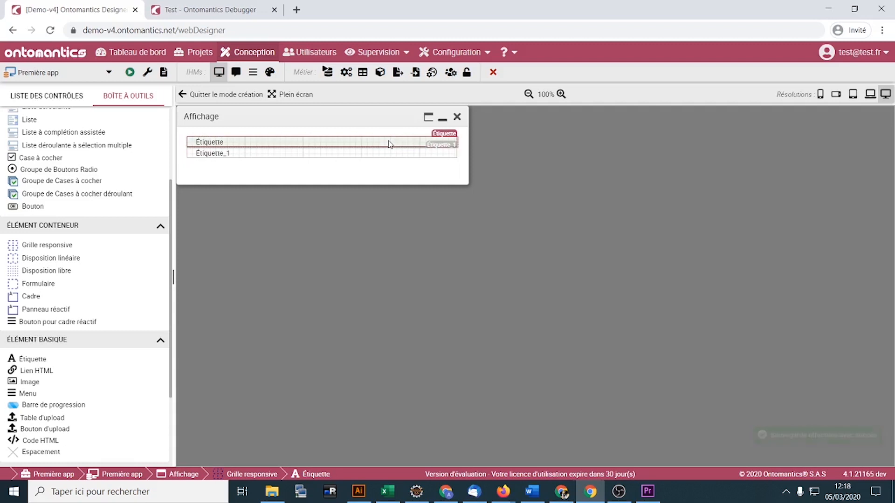
- Set the first label's title to "nom" and its type to Titre 1, and save its properties
right_click(390, 144)
left_click(419, 150)
left_click(770, 143)
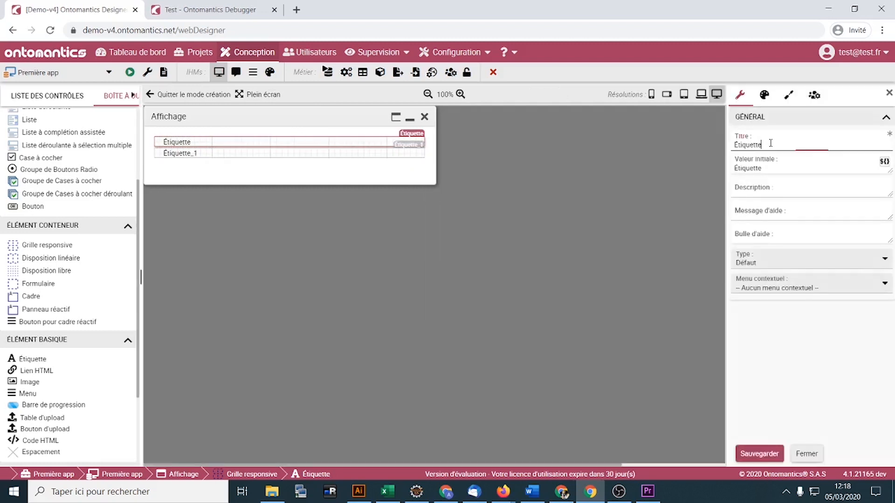
key("ctrl+a")
type("n")
left_click(809, 267)
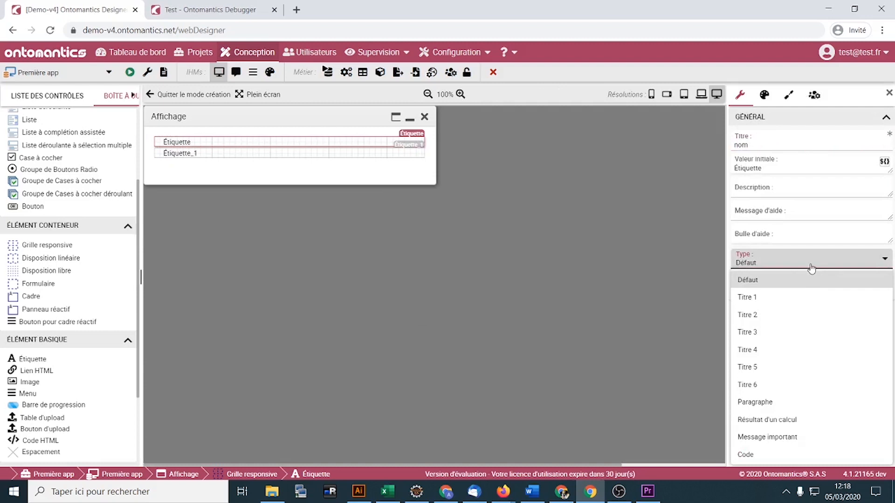
left_click(785, 303)
left_click(760, 454)
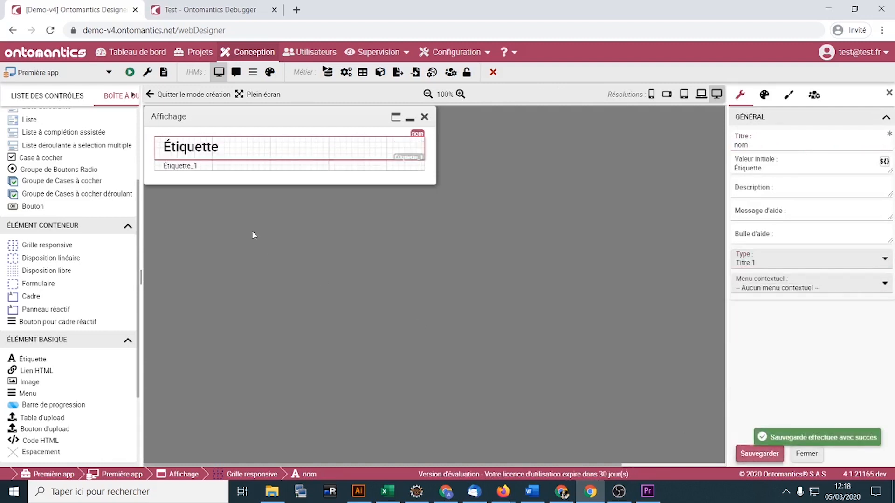
- Set the second label's title to "prenom" and its type to Titre 2, and save its properties
left_click(305, 166)
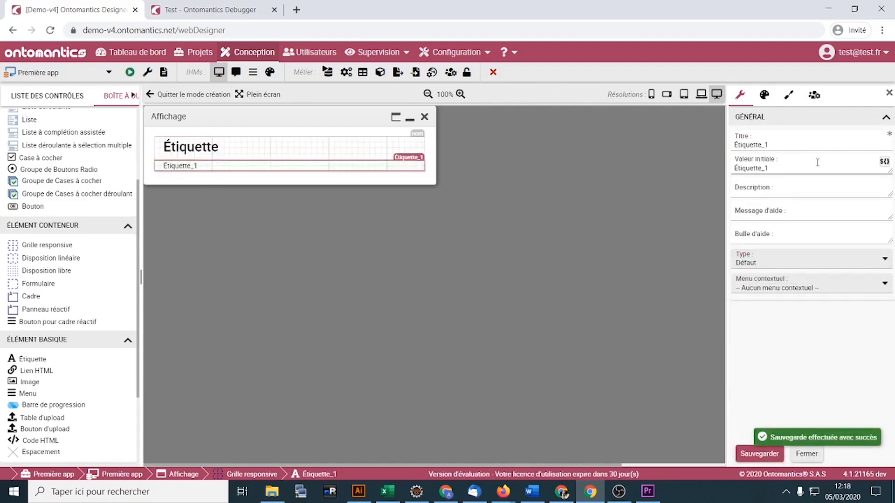
type("prenom")
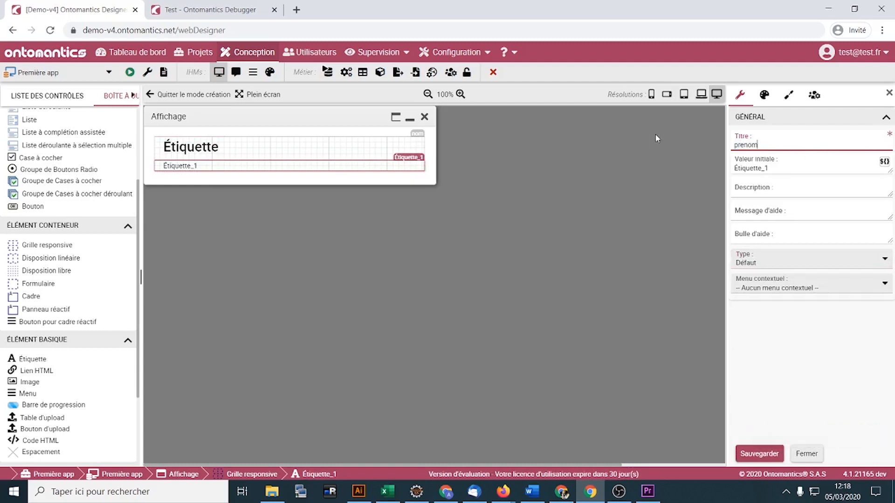
key("Tab")
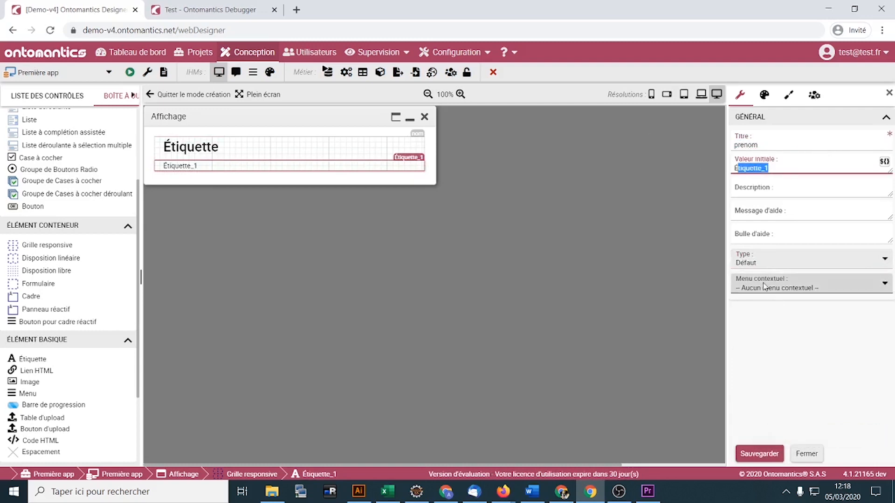
left_click(764, 259)
left_click(746, 314)
left_click(760, 454)
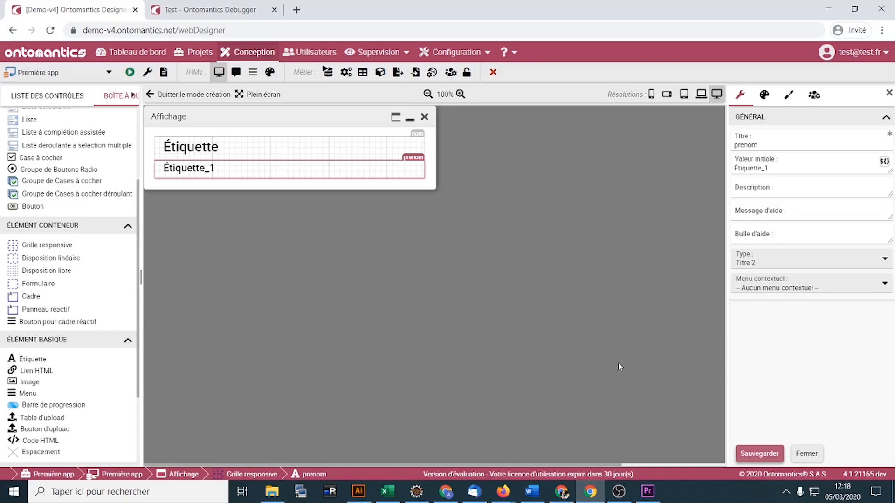
- Switch to Mon premier écran in creation mode and select the Sauvegarder button to reach its À la validation trigger
left_click(196, 95)
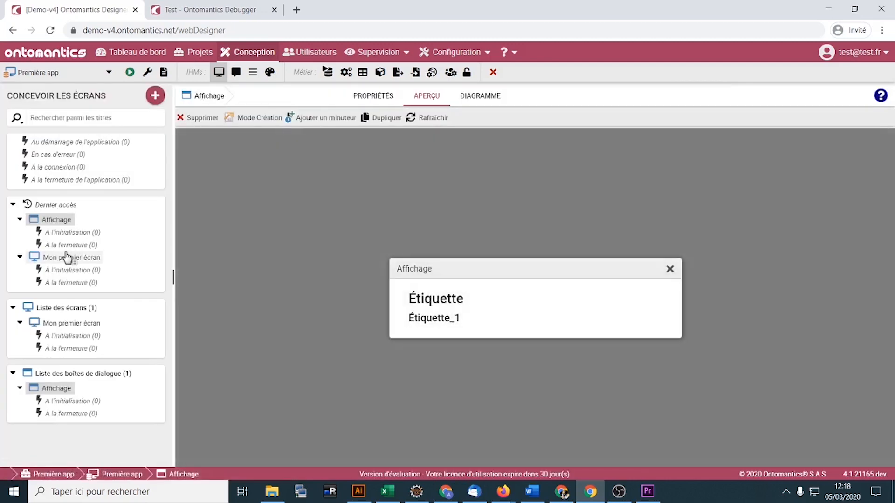
left_click(66, 257)
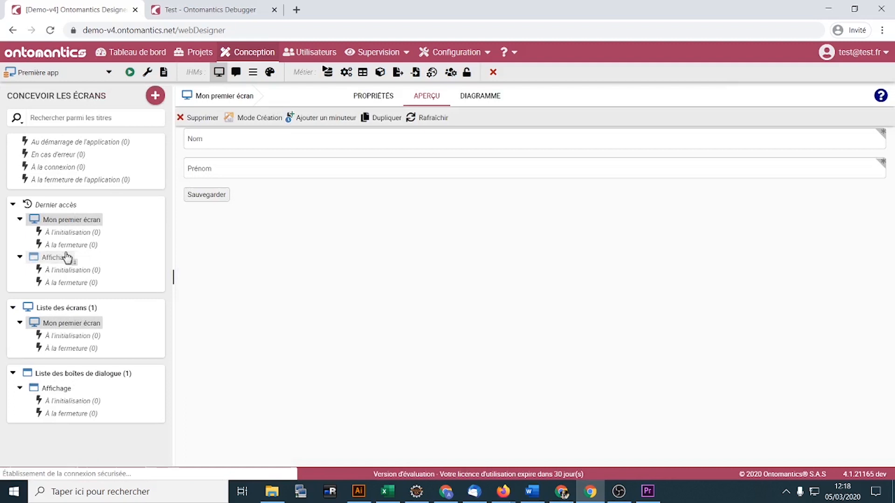
left_click(248, 122)
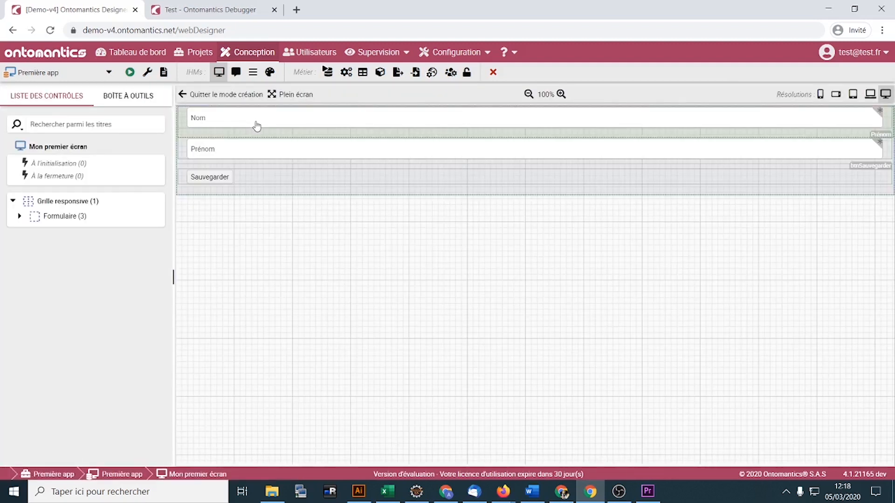
left_click(226, 177)
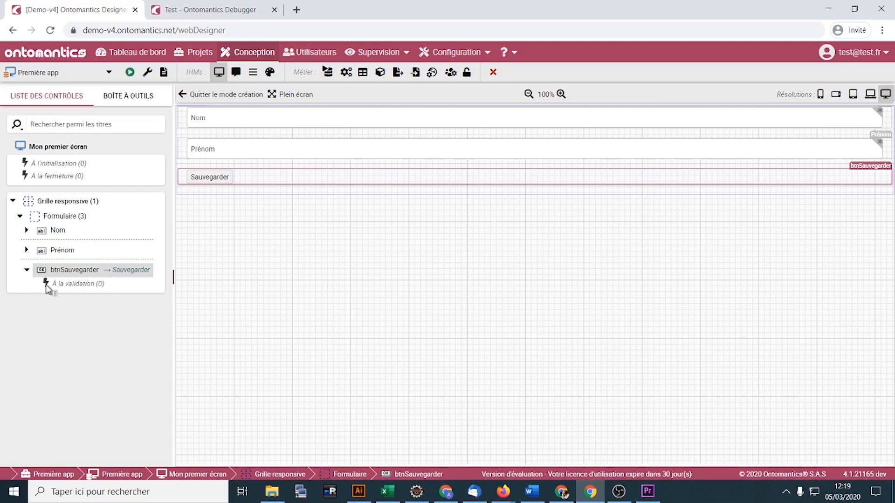
left_click(30, 251)
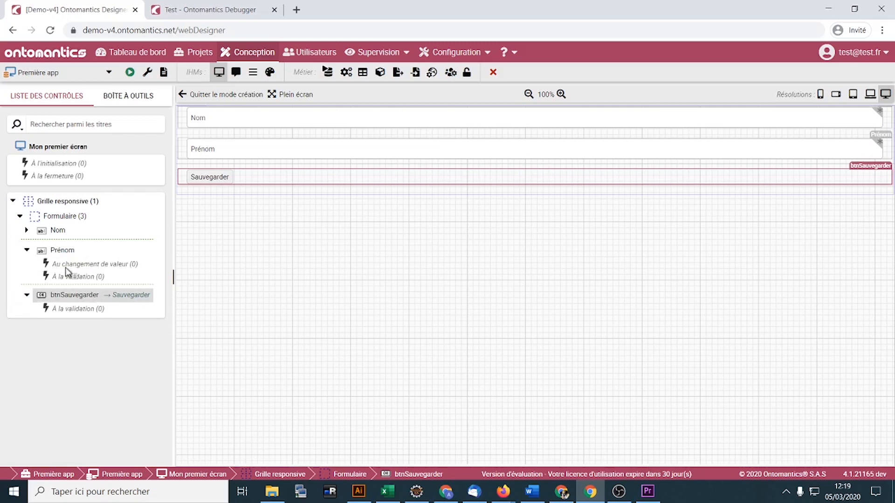
left_click(24, 250)
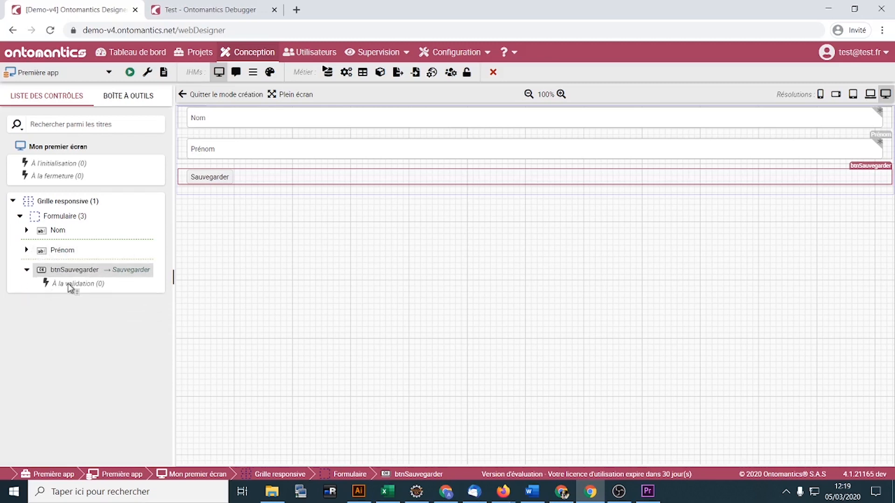
- Attach a new behavior titled "Affichage" to the Sauvegarder button's À la validation trigger and save its rule with the same title
right_click(71, 285)
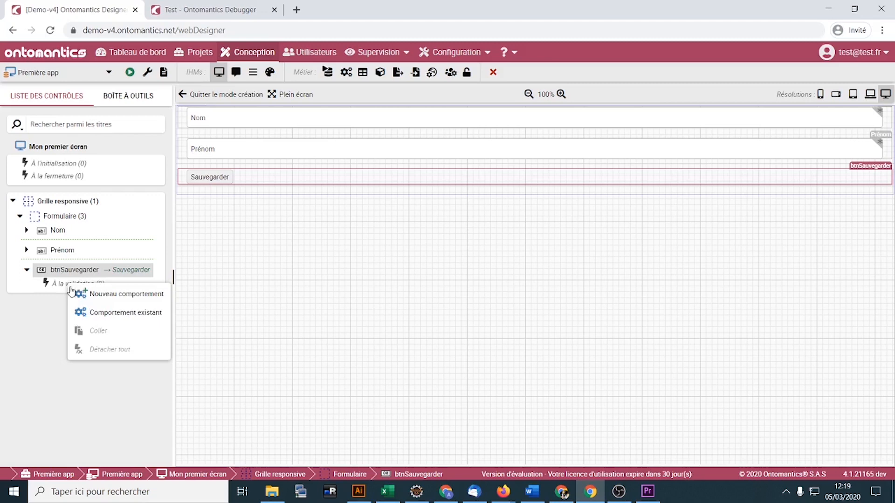
left_click(100, 299)
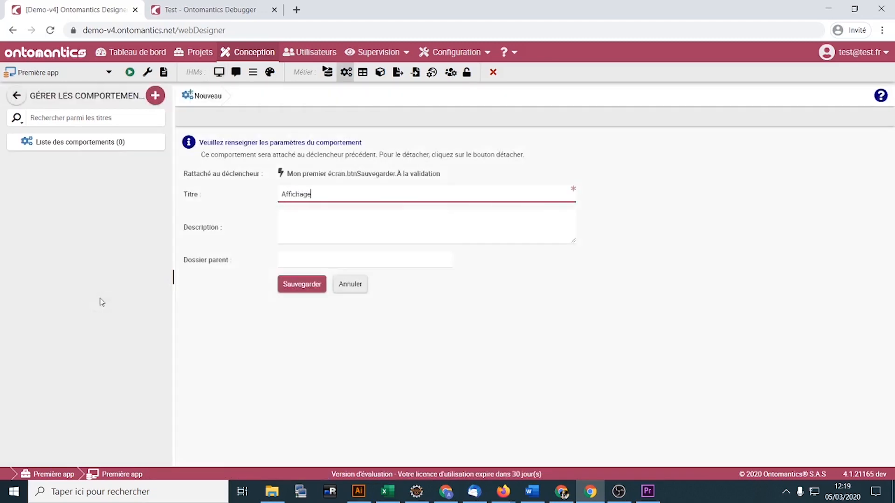
left_click(303, 286)
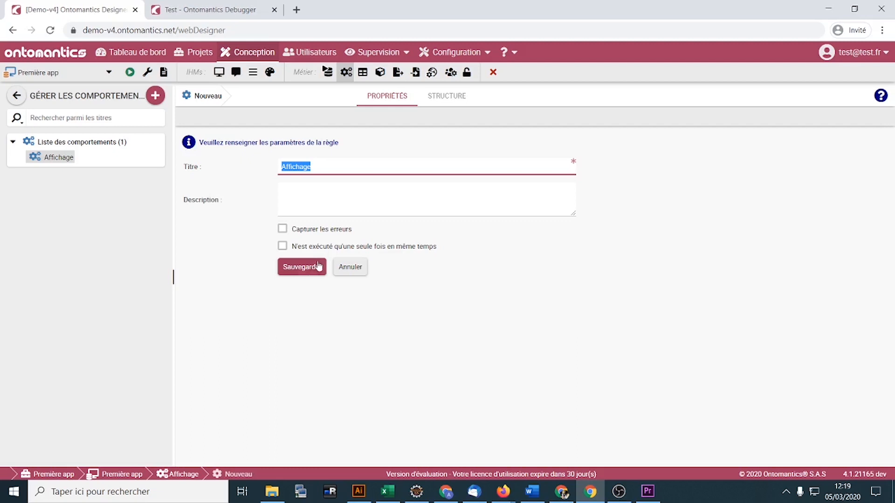
left_click(315, 267)
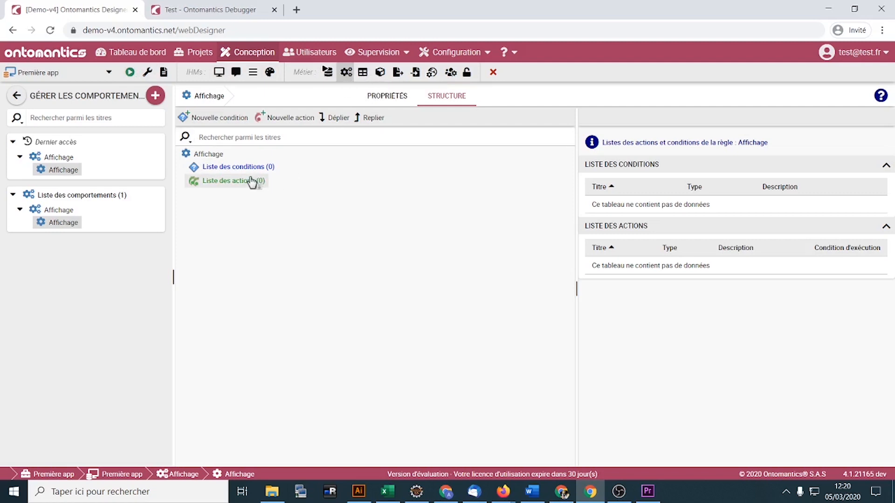
- Add an "Afficher une boîte de dialogue" action to the rule, targeting the Affichage dialog box, and save it
left_click(287, 120)
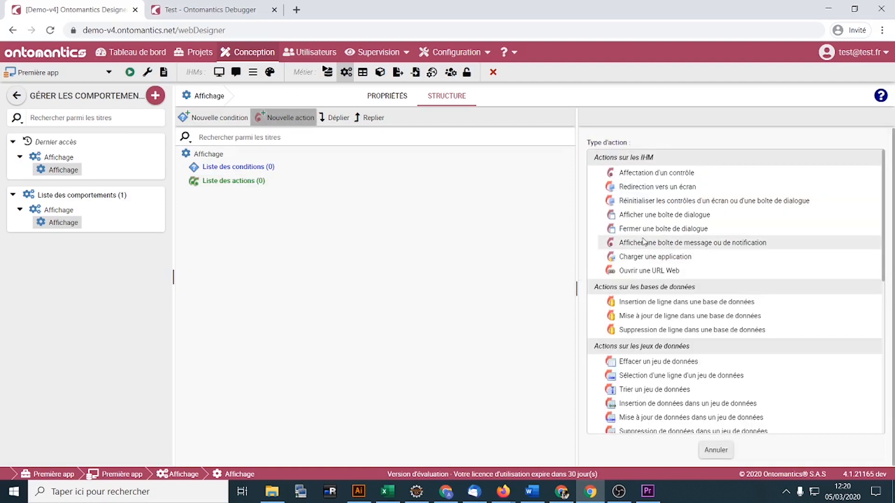
scroll(643, 241, "down", 6)
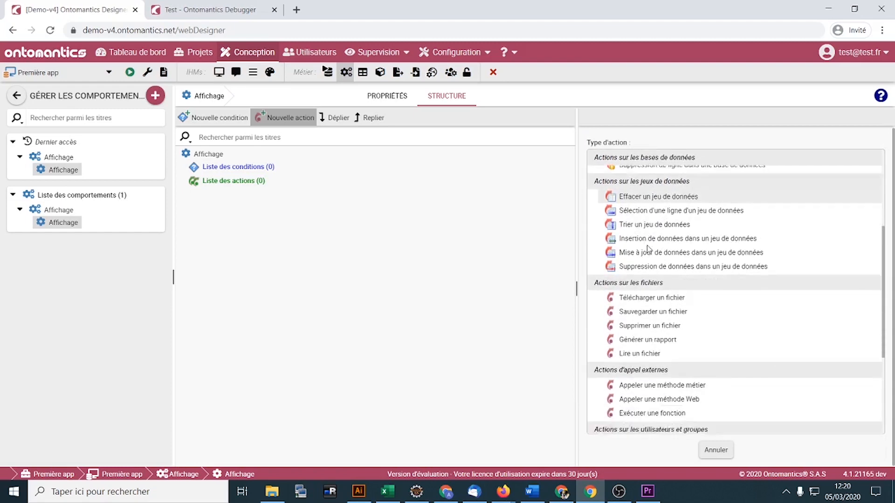
scroll(651, 275, "up", 6)
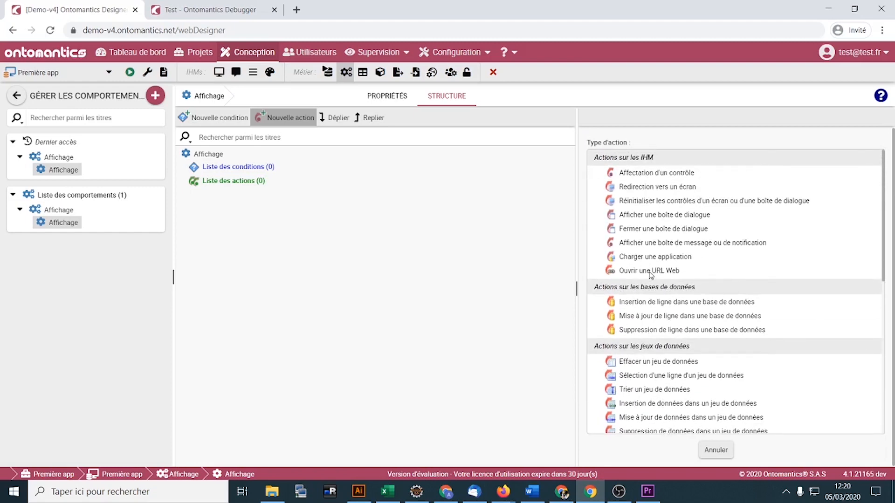
left_click(623, 215)
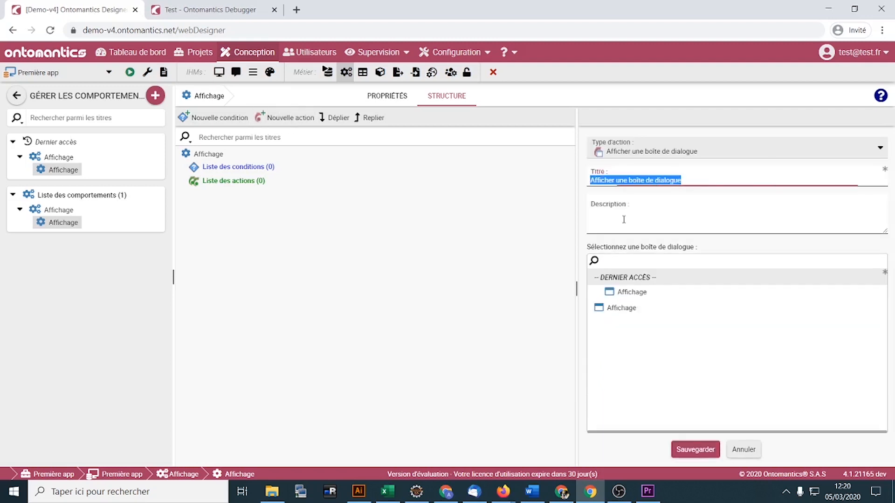
left_click(617, 310)
left_click(699, 450)
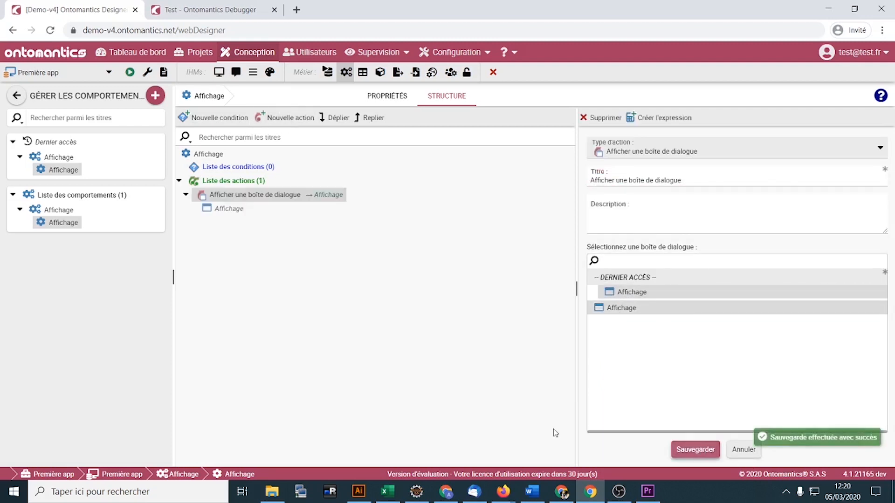
- Add an "Affectation d'un contrôle" action to the rule, targeting the Valeur property of the Affichage dialog box's nom label, and save it
right_click(222, 185)
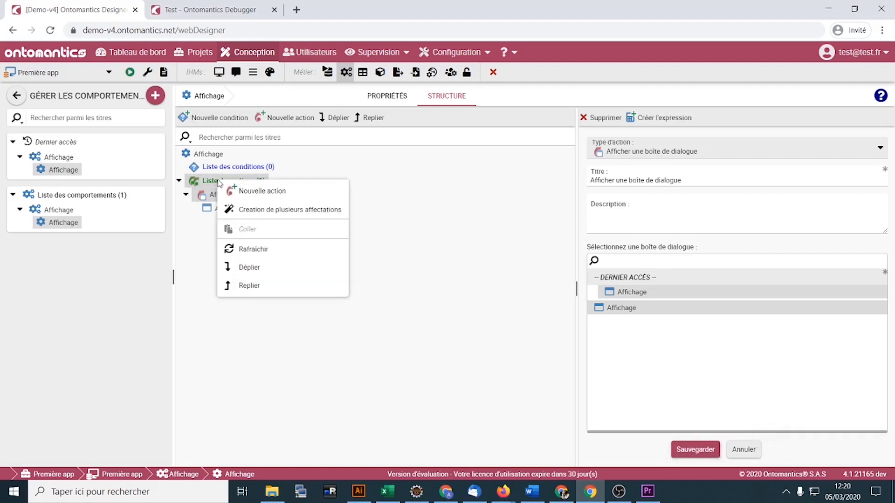
left_click(251, 192)
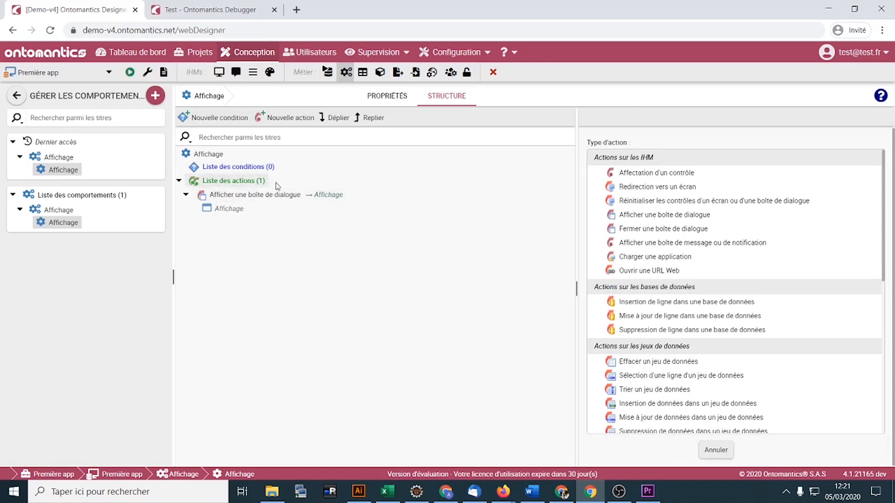
left_click(693, 174)
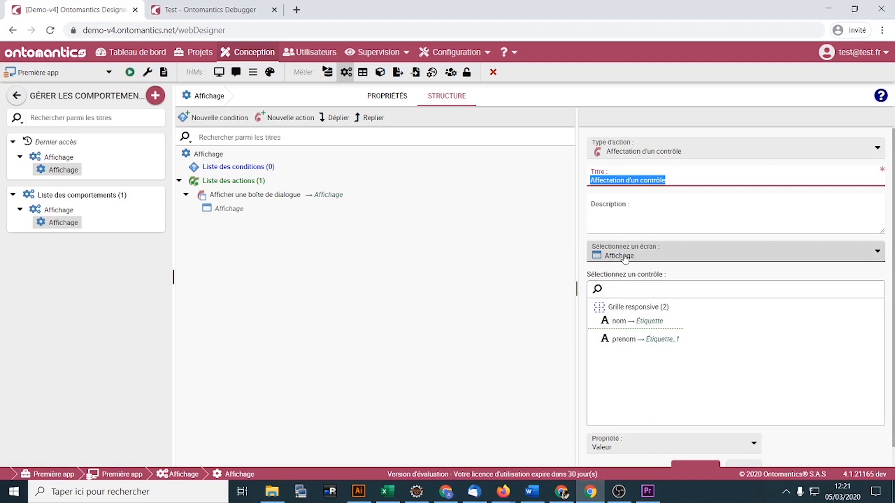
left_click(629, 324)
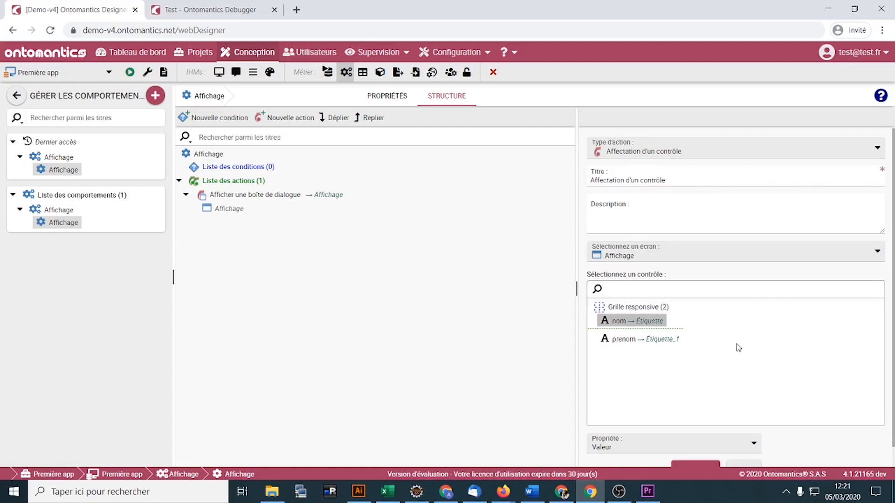
scroll(734, 345, "down", 1)
left_click(695, 449)
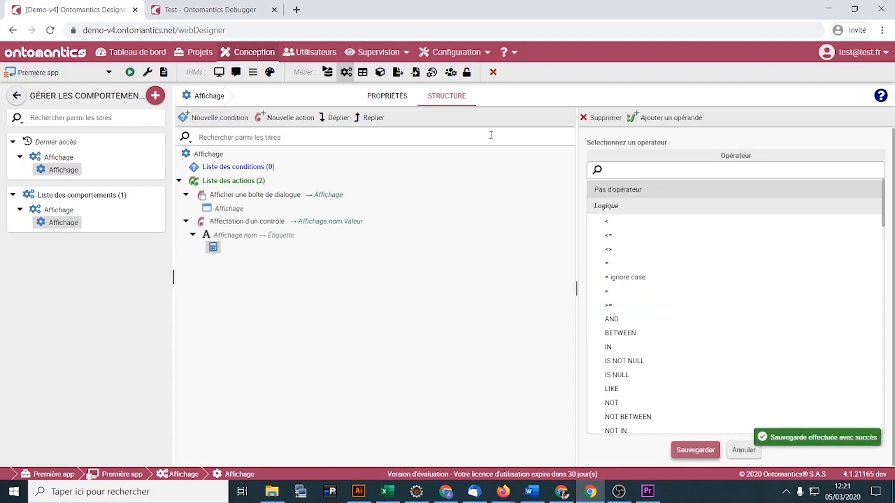
- Add a Contrôle operand to the nom assignment's expression, using the Valeur of Mon premier écran's Nom field, and save it
left_click(675, 116)
left_click(632, 161)
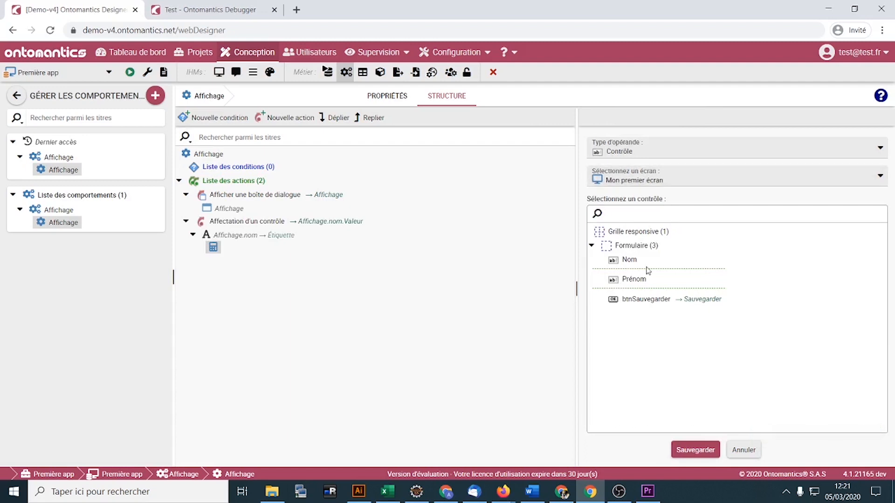
left_click(629, 260)
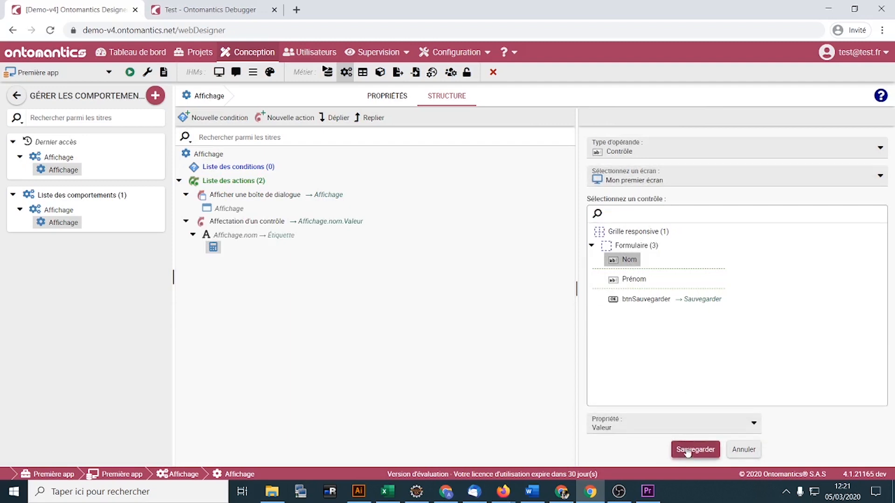
left_click(687, 448)
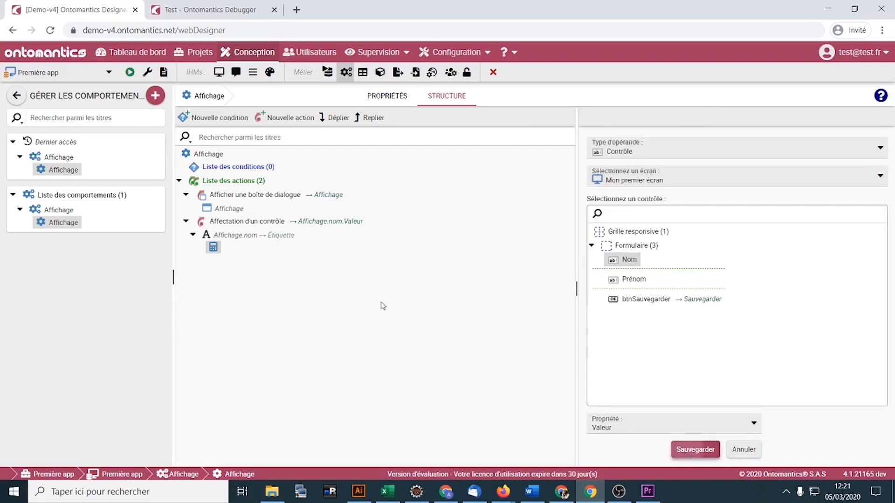
- Duplicate the nom control assignment within the rule's list of actions and expand the copy's full structure
right_click(261, 229)
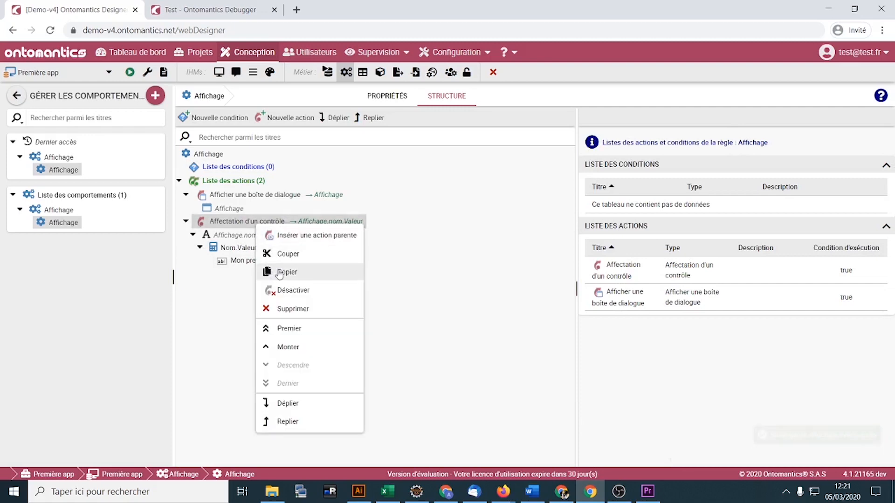
left_click(276, 270)
right_click(239, 181)
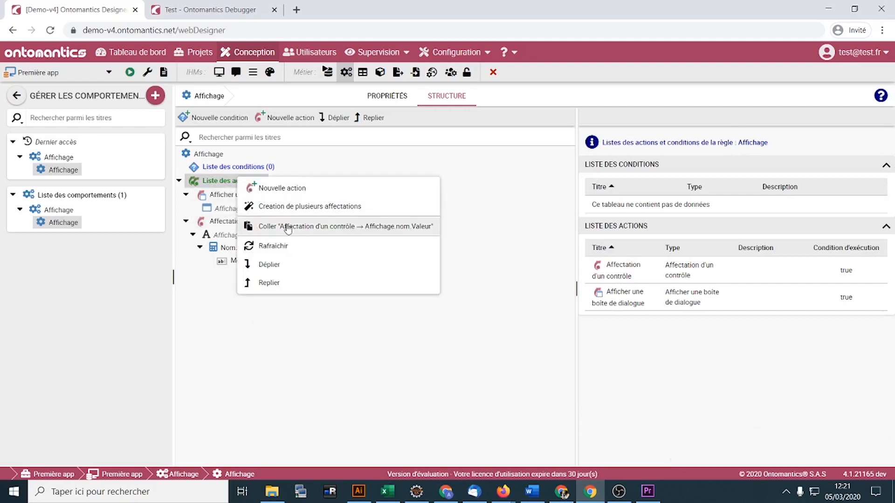
left_click(252, 226)
left_click(331, 117)
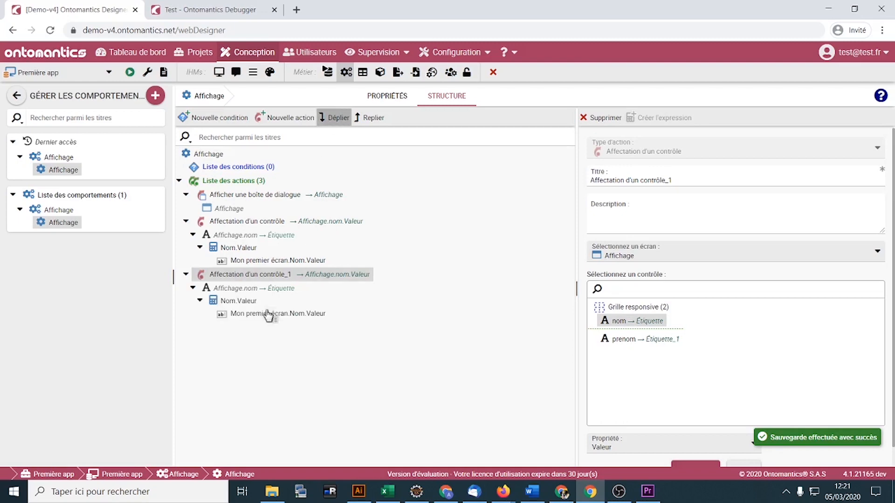
- Retarget the copied assignment to the prenom label and switch its operand to Mon premier écran's Prénom field, saving both changes
left_click(618, 340)
left_click(673, 450)
left_click(271, 313)
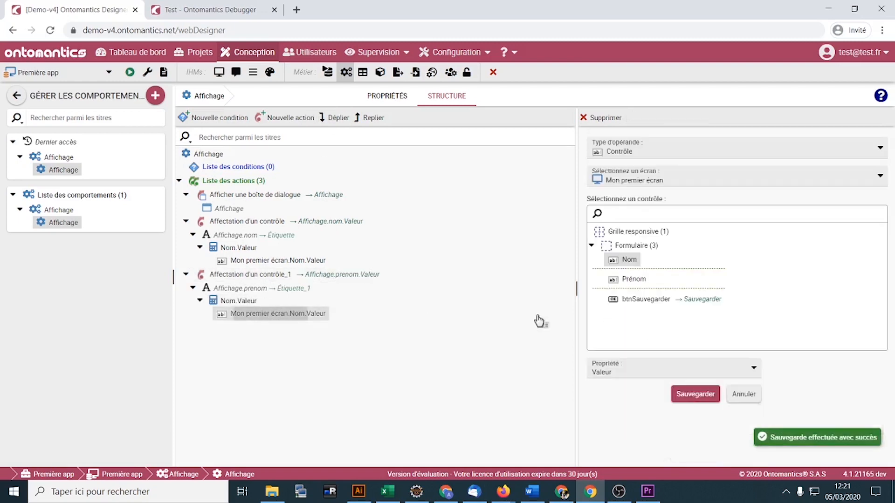
left_click(630, 280)
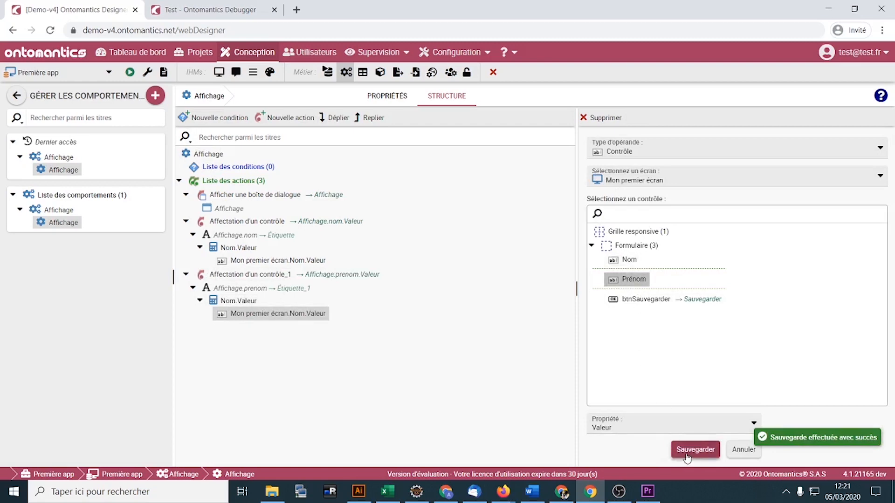
left_click(689, 449)
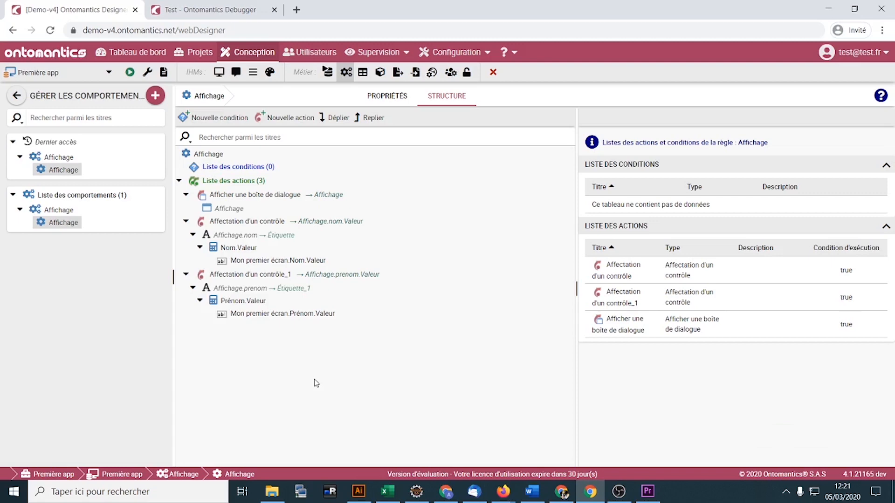
- Set Mon premier écran as the home screen in the Première app properties and save them
left_click(348, 75)
left_click(148, 73)
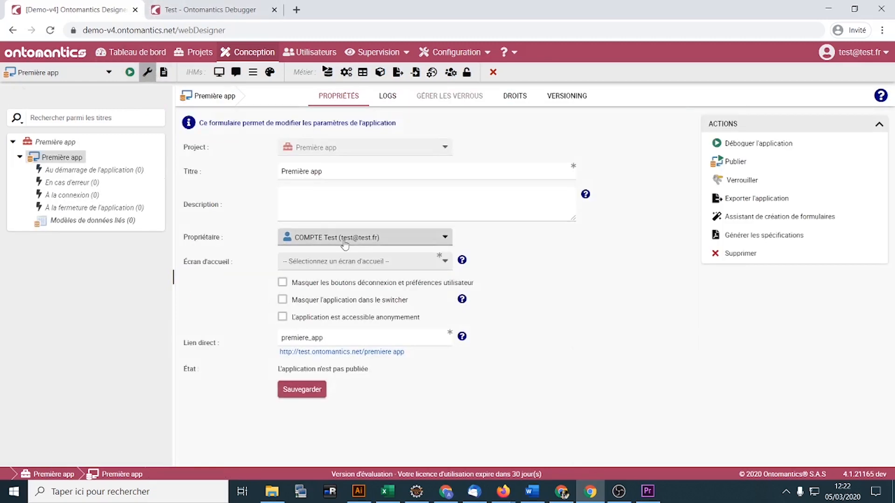
left_click(354, 261)
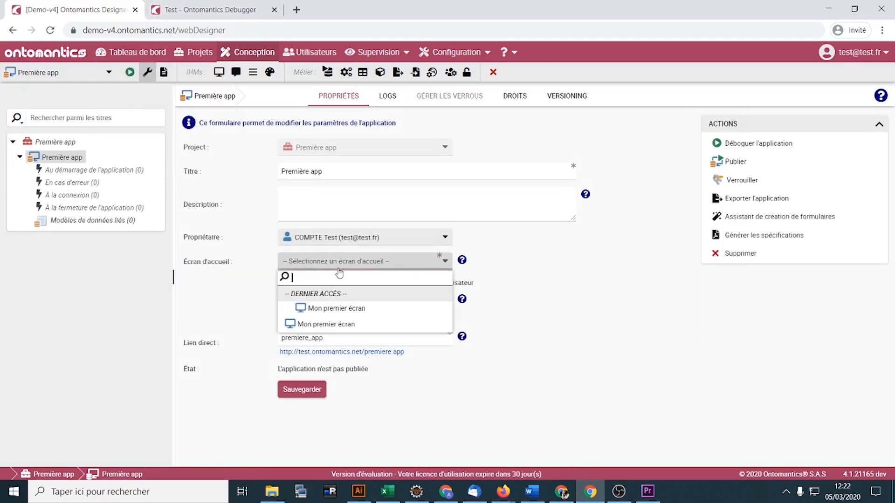
left_click(336, 309)
left_click(323, 391)
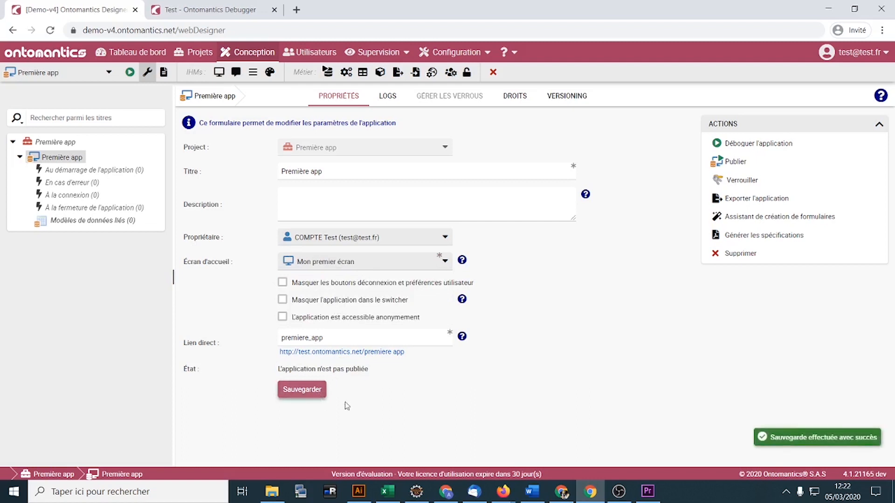
- Run Première app in the debugger, fill in the last name and first name, and submit the form
left_click(132, 77)
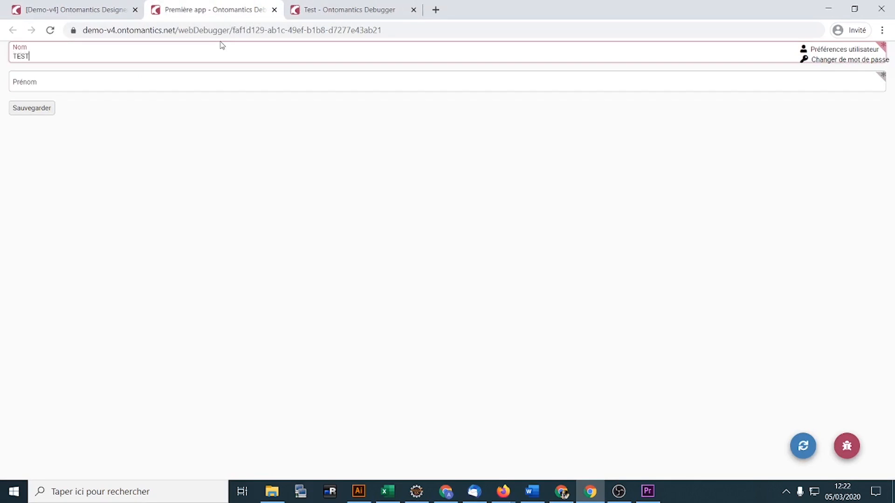
key("Tab")
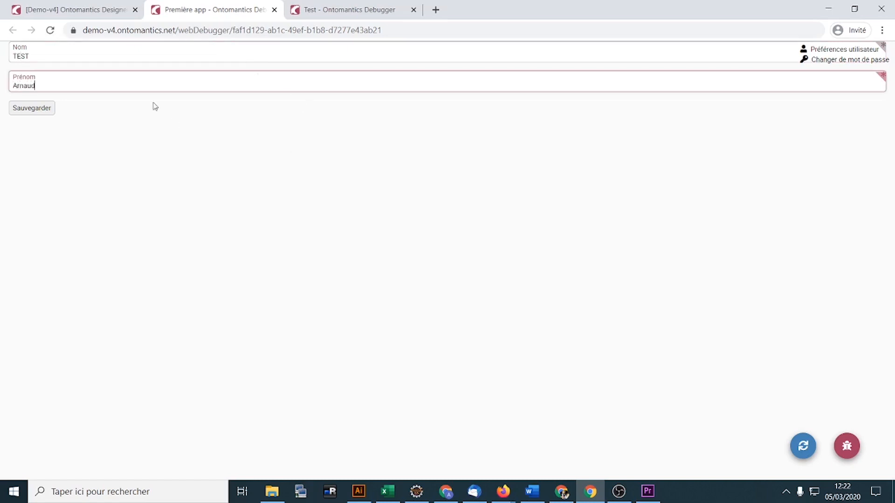
left_click(32, 108)
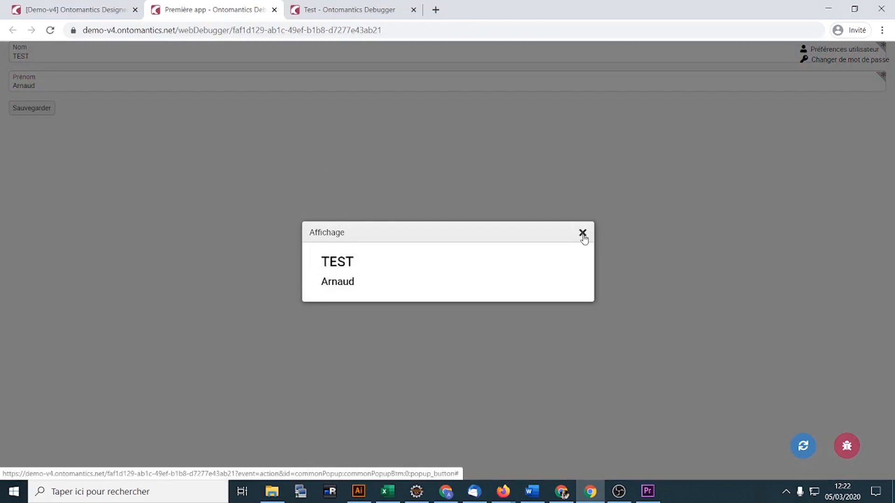
- Open the debug console and expand the Sauvegarder button's À la validation event down to the Affichage rule's executed actions
left_click(848, 456)
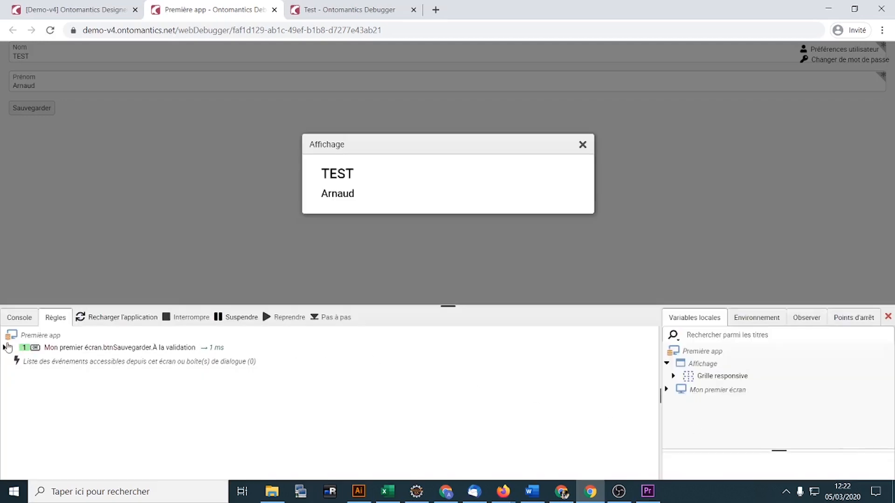
left_click(5, 348)
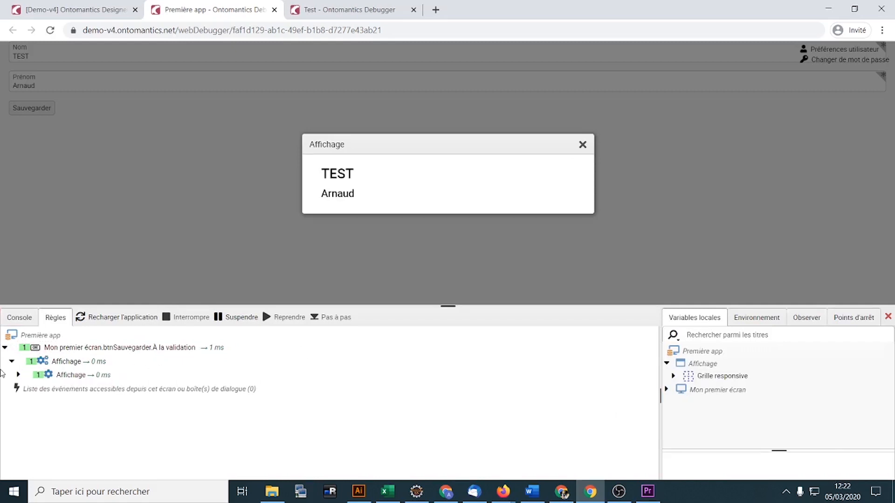
left_click(19, 374)
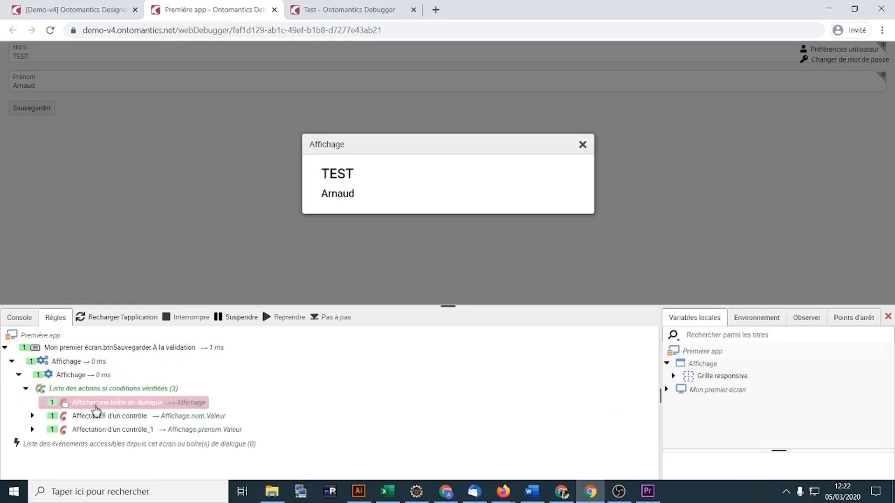